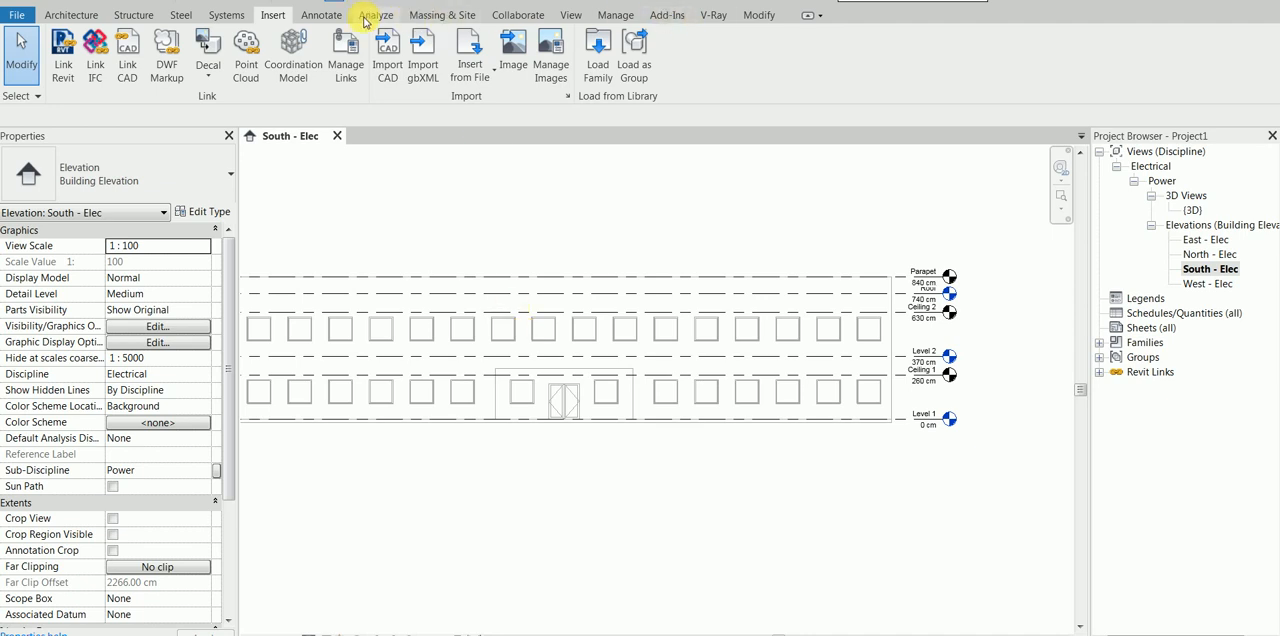
Step: Show the Recent Files page and return to the South - Elec elevation
left_click(570, 17)
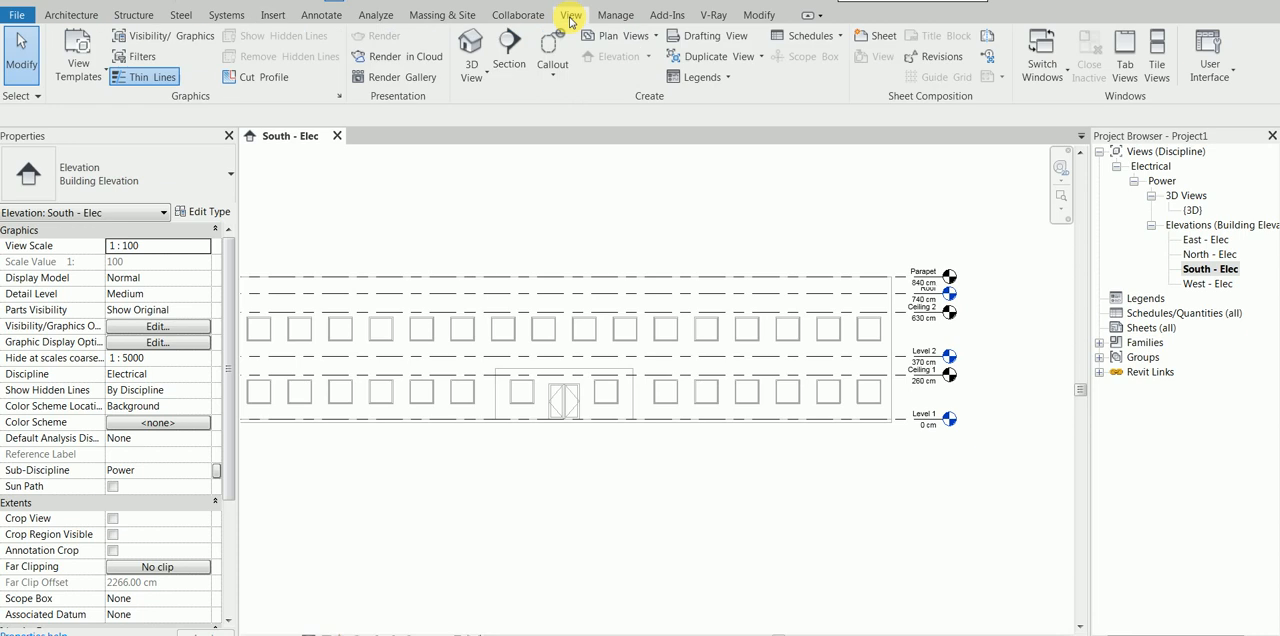
left_click(1216, 66)
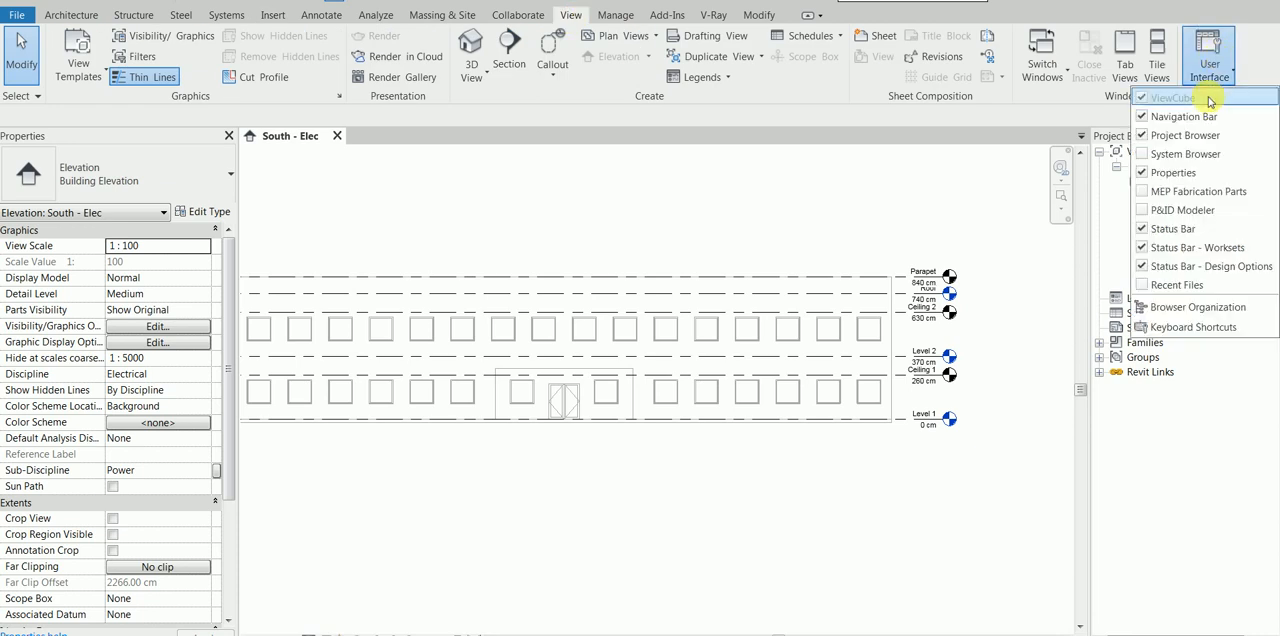
left_click(1192, 293)
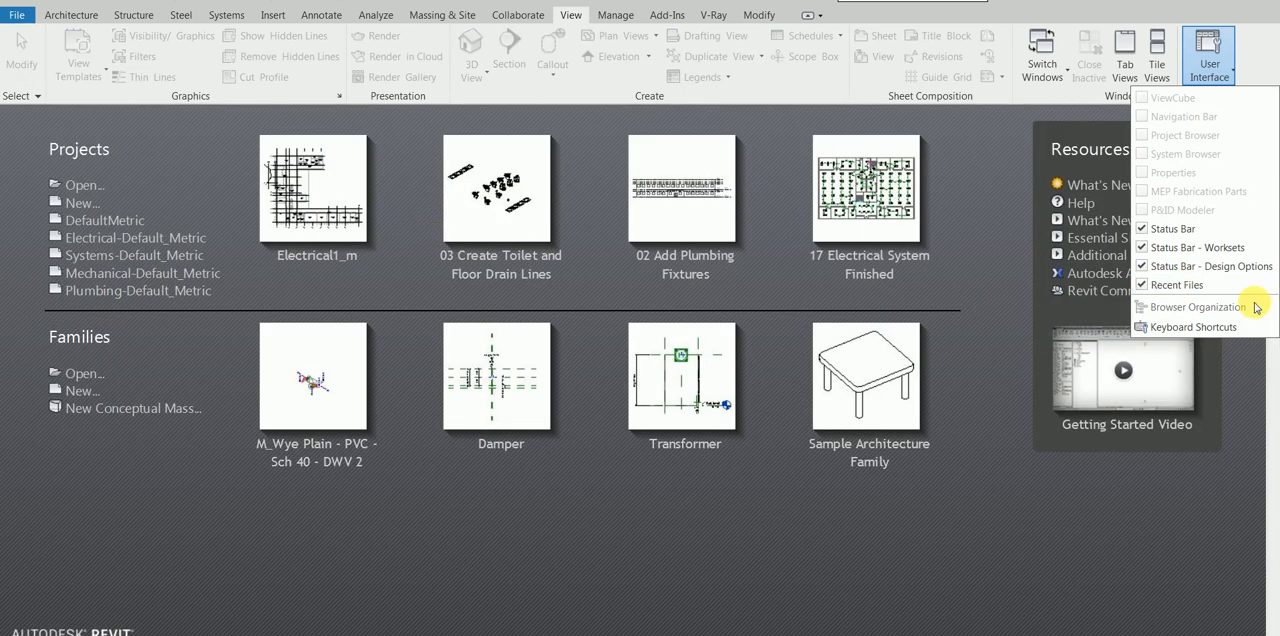
left_click(1178, 287)
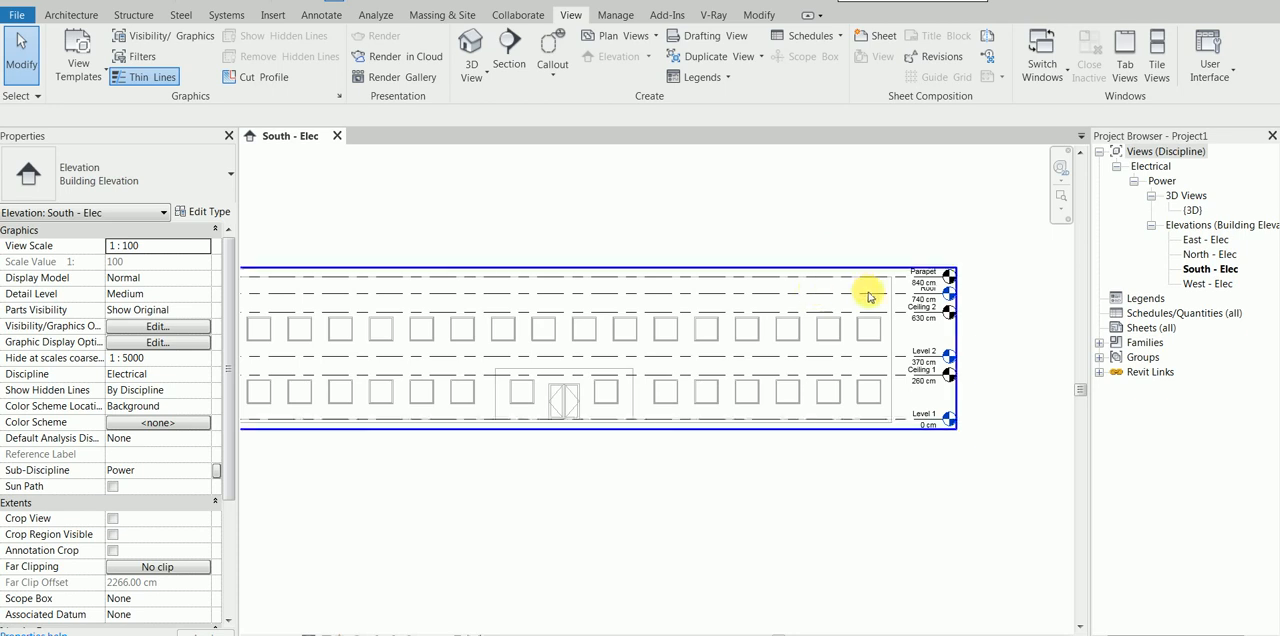
Step: Pin the linked office building model in the South - Elec elevation and check the selection options
left_click(772, 286)
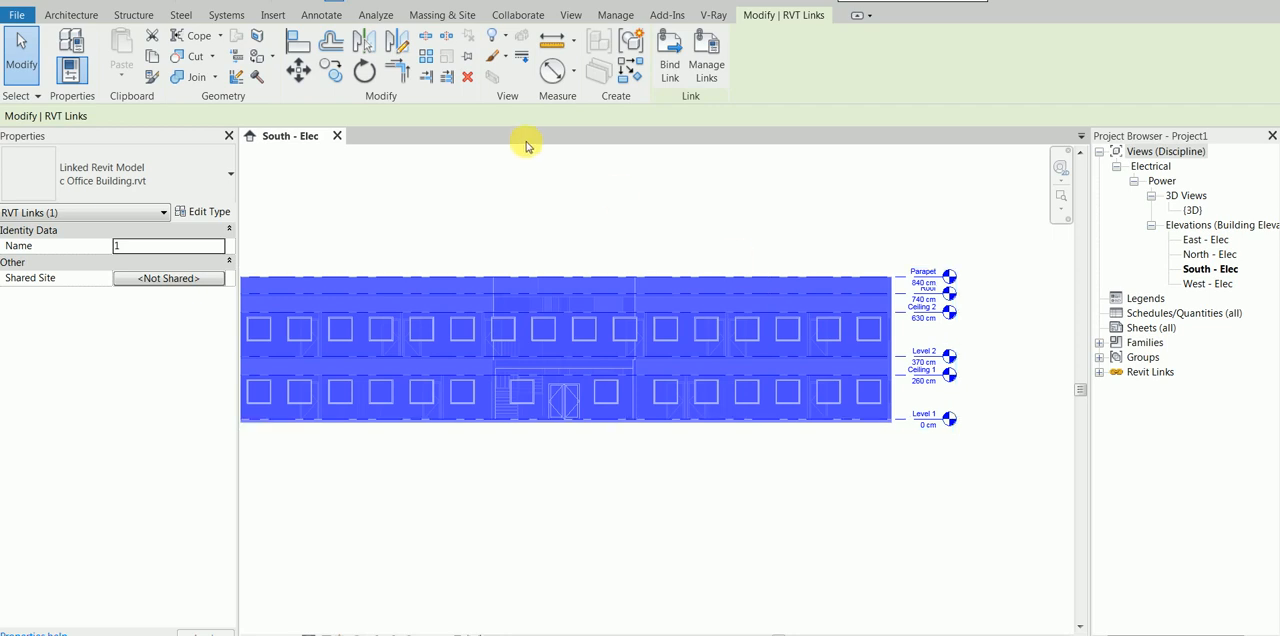
left_click(466, 58)
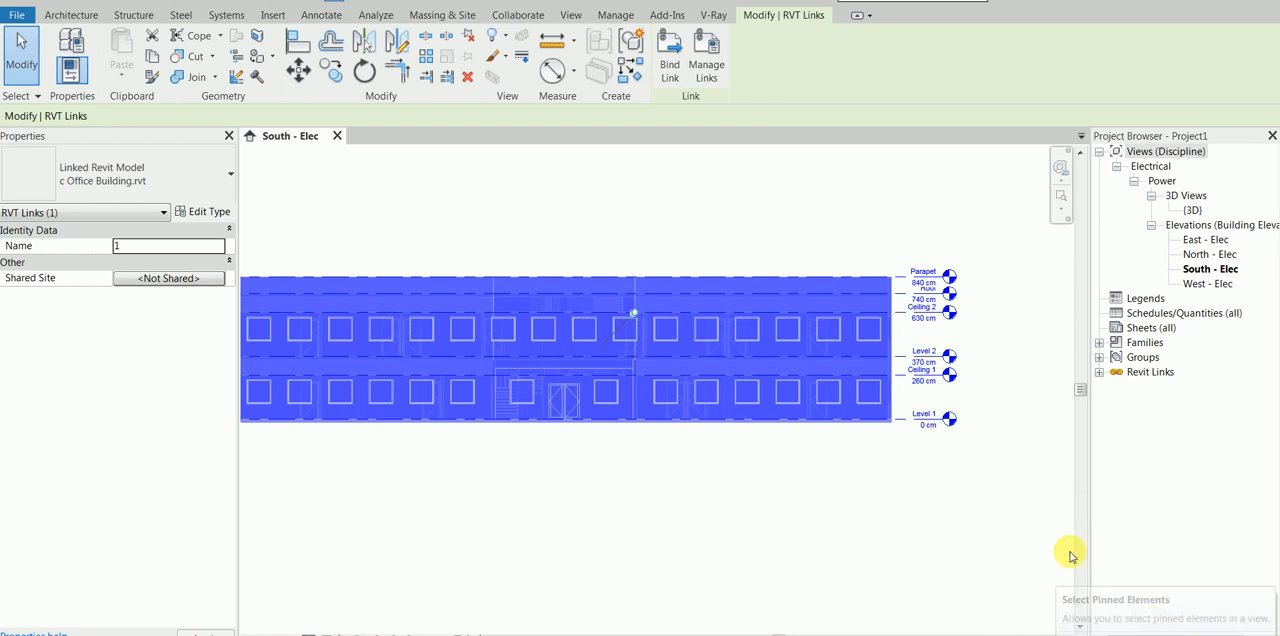
left_click(20, 96)
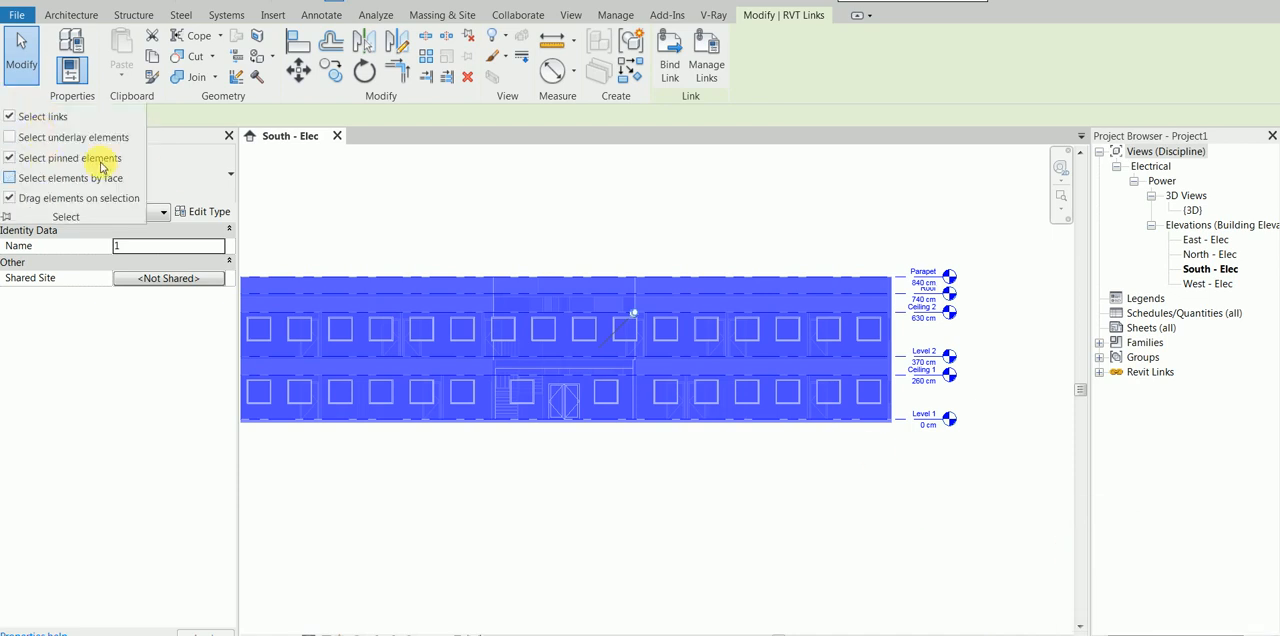
left_click(866, 238)
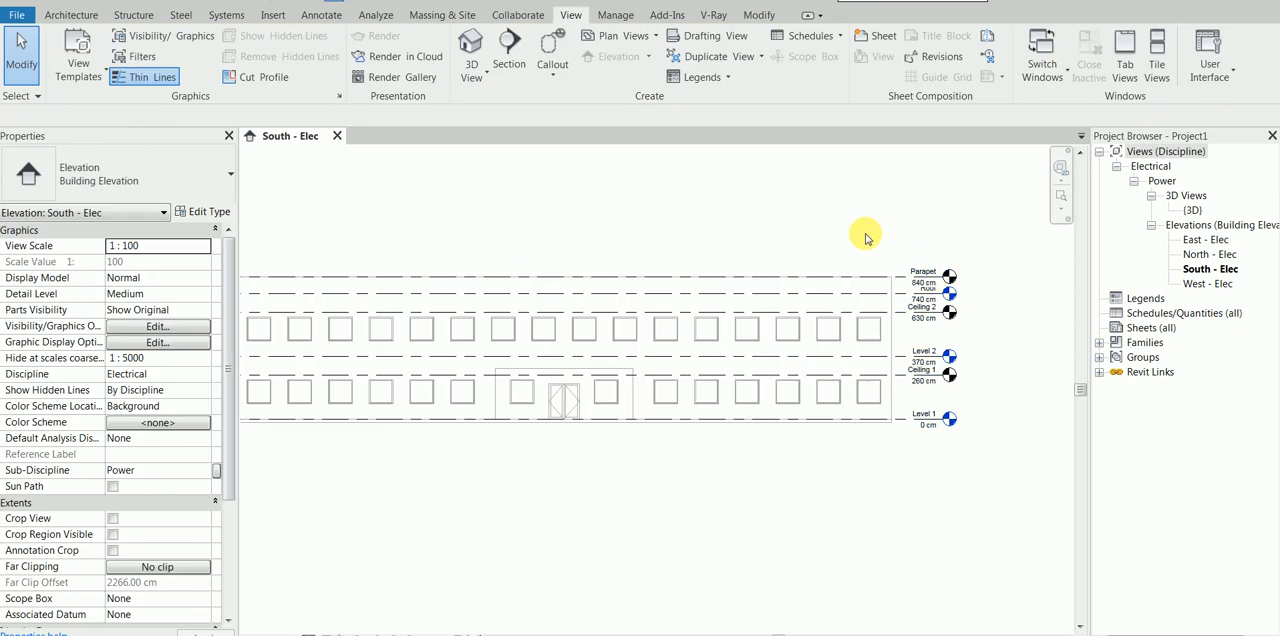
Step: Turn off the selection of pinned elements while the linked model is selected, and turn it back on
left_click(820, 278)
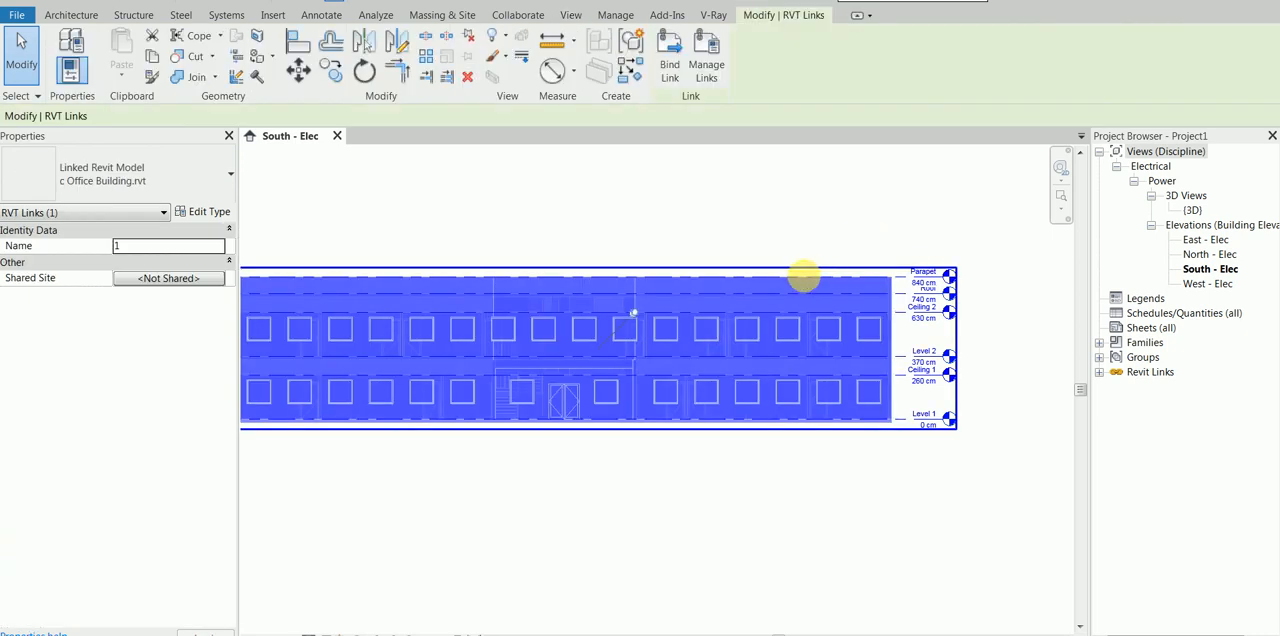
left_click(33, 96)
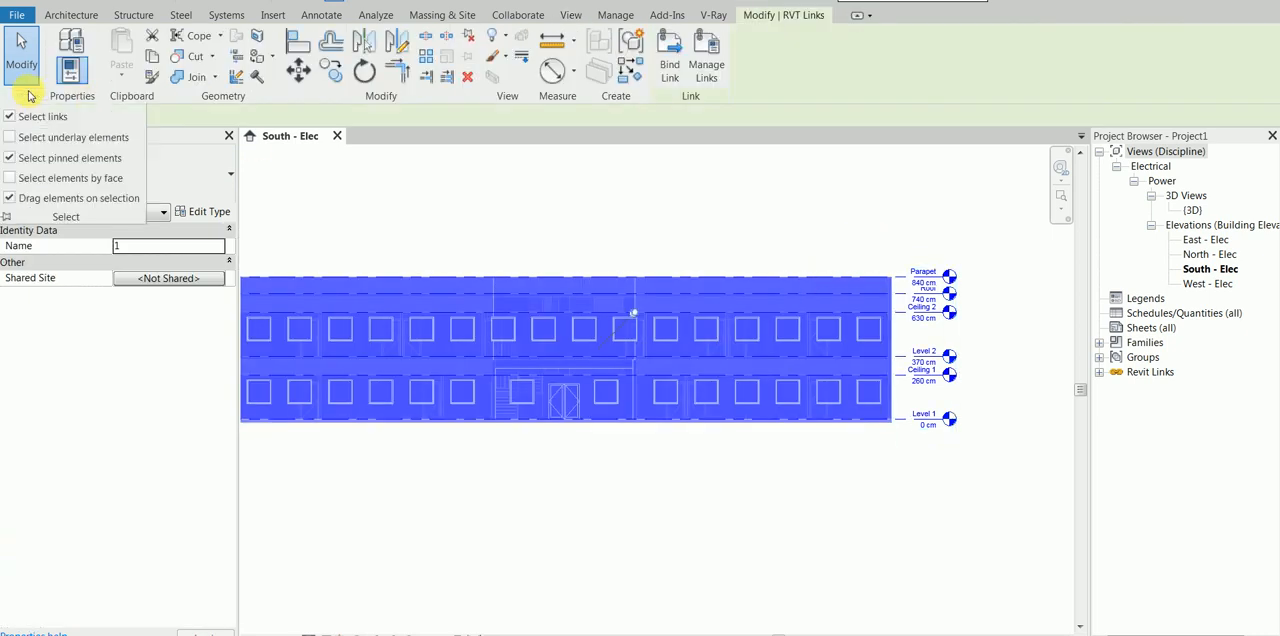
left_click(12, 160)
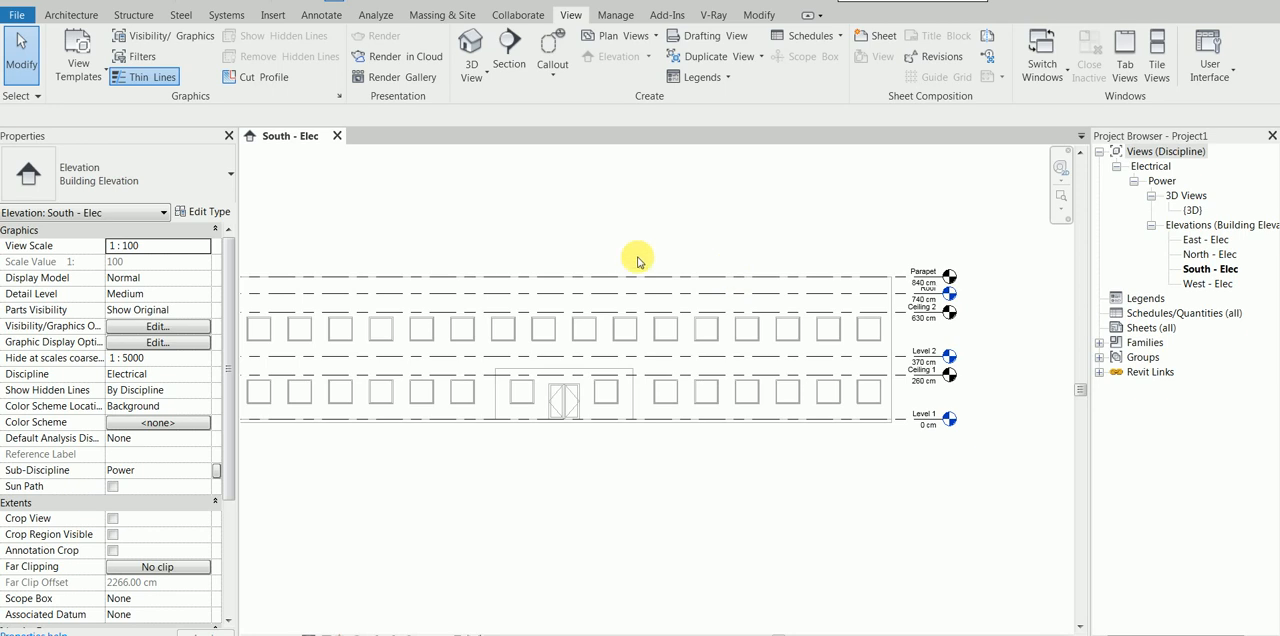
left_click(14, 96)
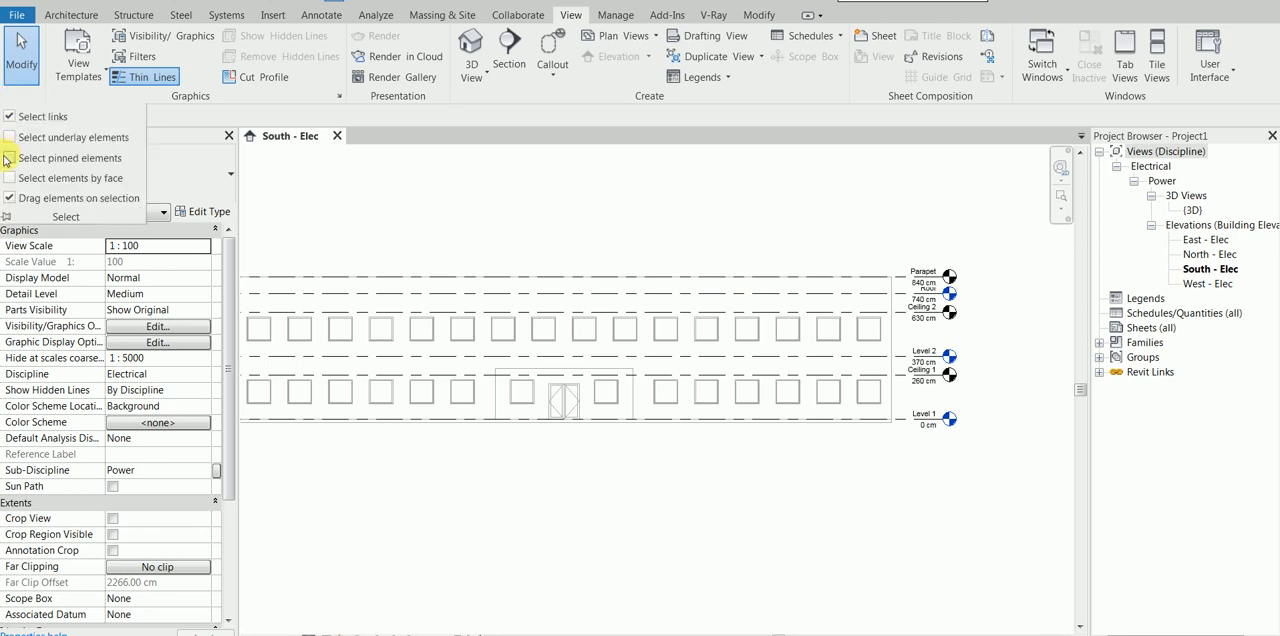
left_click(9, 158)
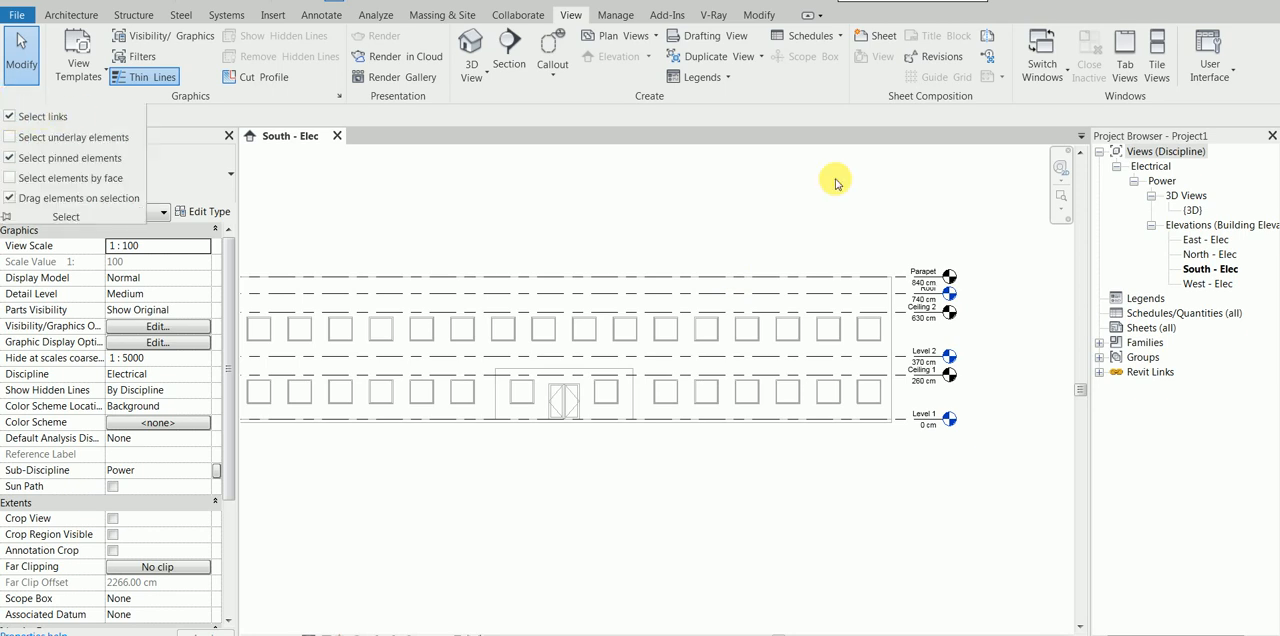
Step: Enable Room Bounding in the type properties of the linked office building model
left_click(771, 279)
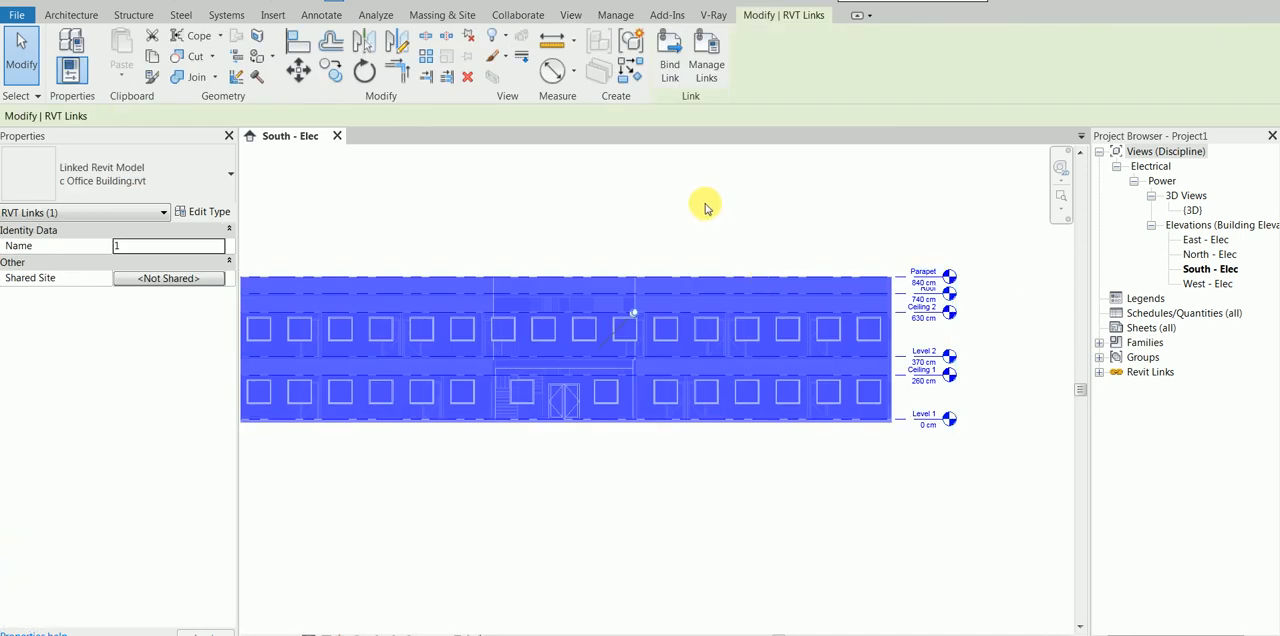
left_click(212, 211)
left_click(680, 196)
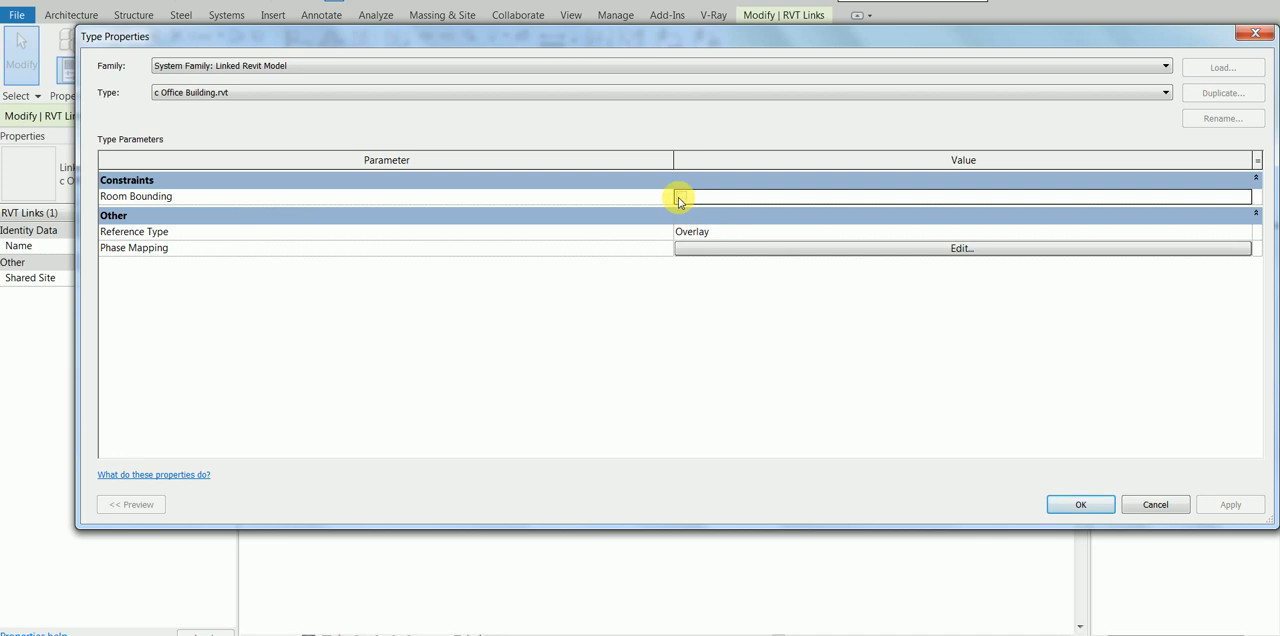
left_click(1080, 504)
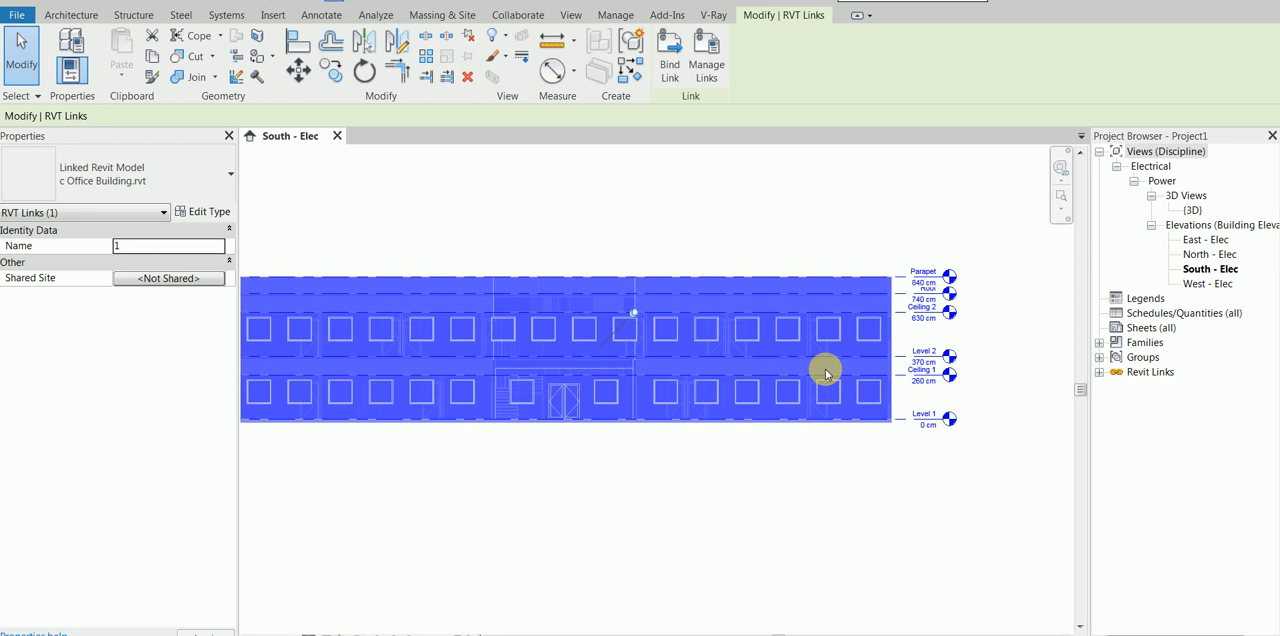
Step: Review the Room Bounding setting in the linked model's type properties and deselect the link
left_click(196, 211)
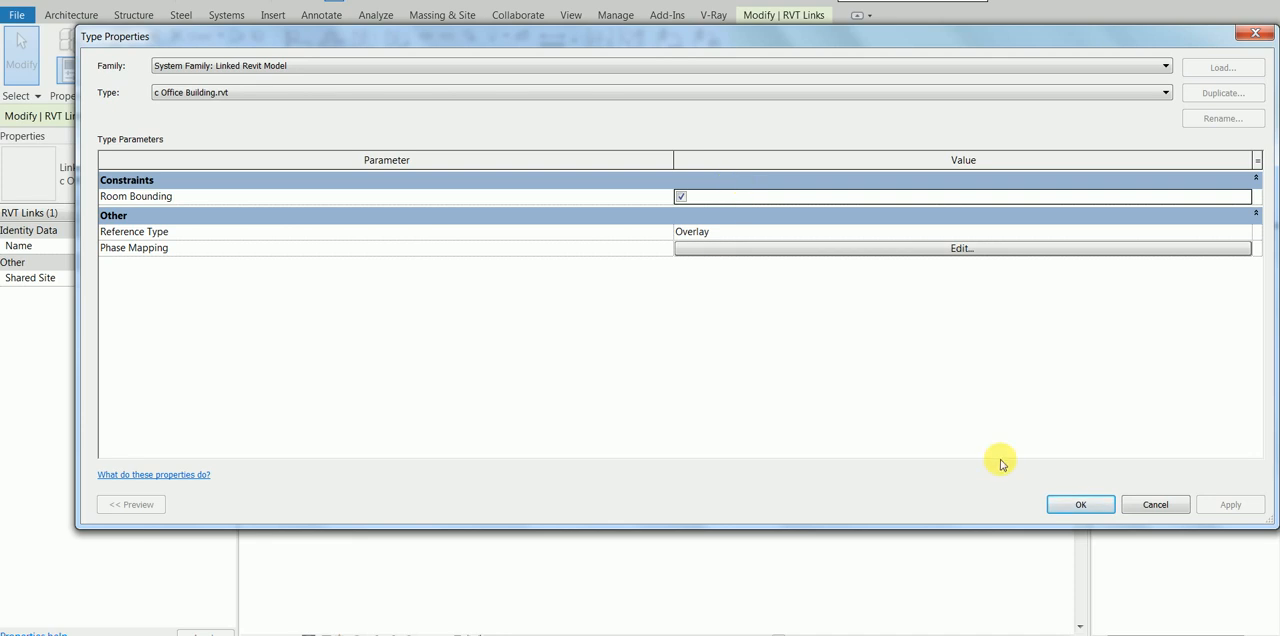
left_click(1080, 504)
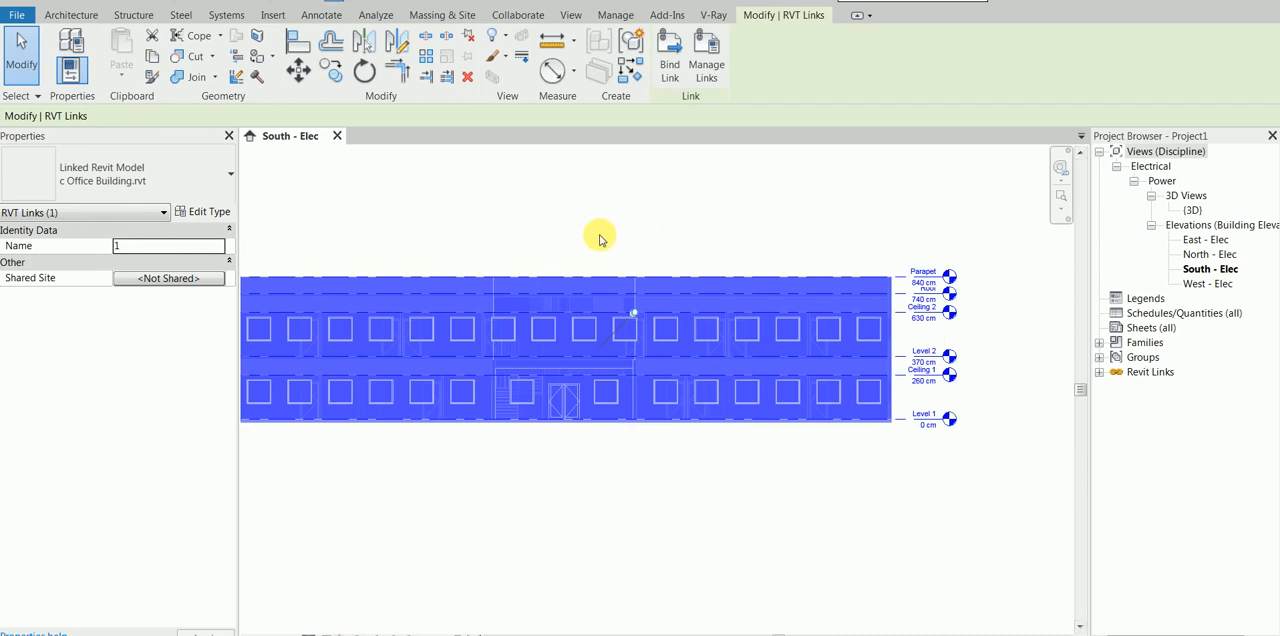
left_click(192, 211)
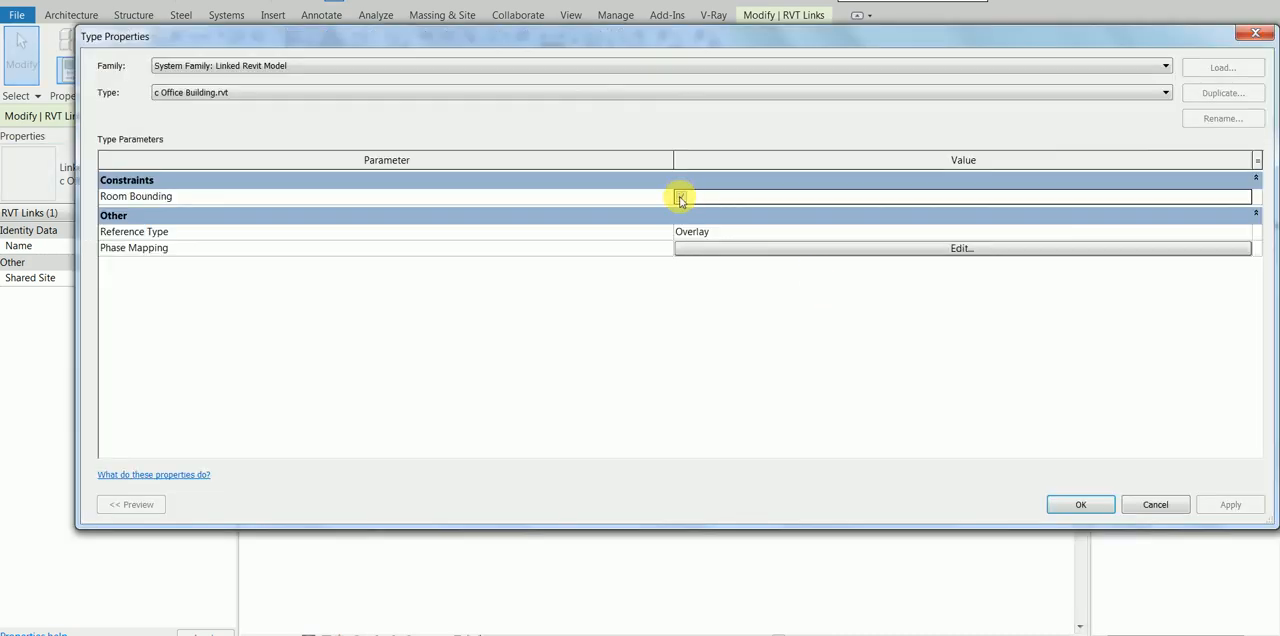
left_click(1066, 505)
left_click(918, 479)
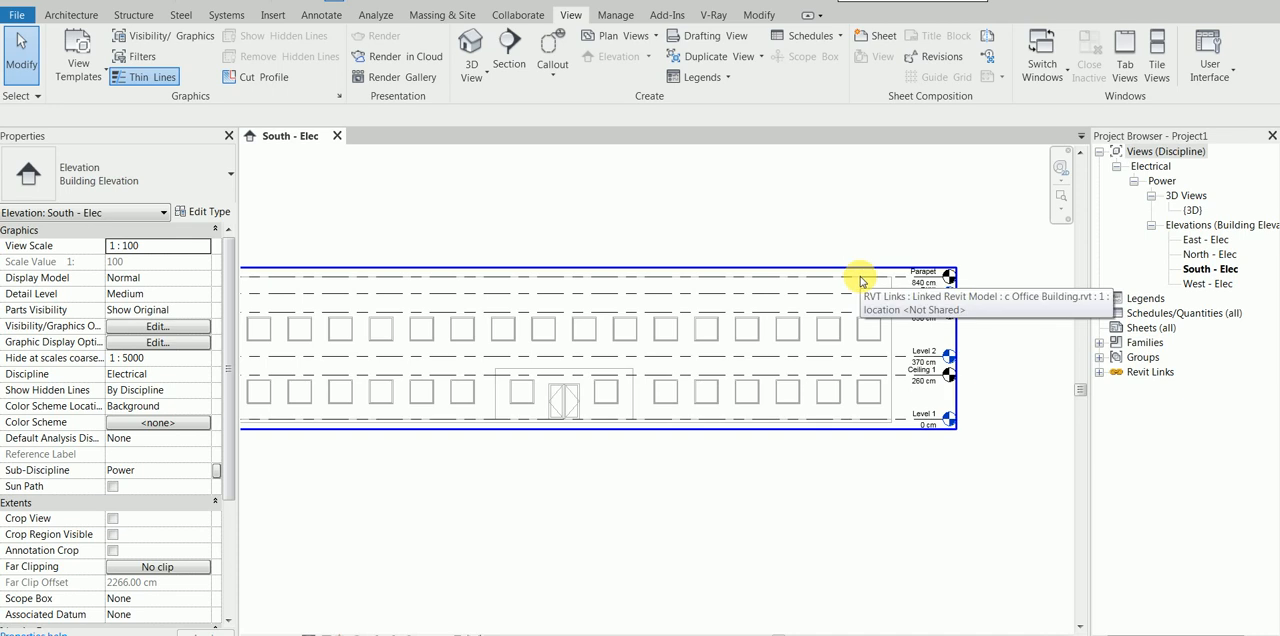
middle_click_drag(986, 353, 872, 371)
scroll(743, 299, "up", 1)
scroll(743, 299, "up", 1)
left_click(744, 293)
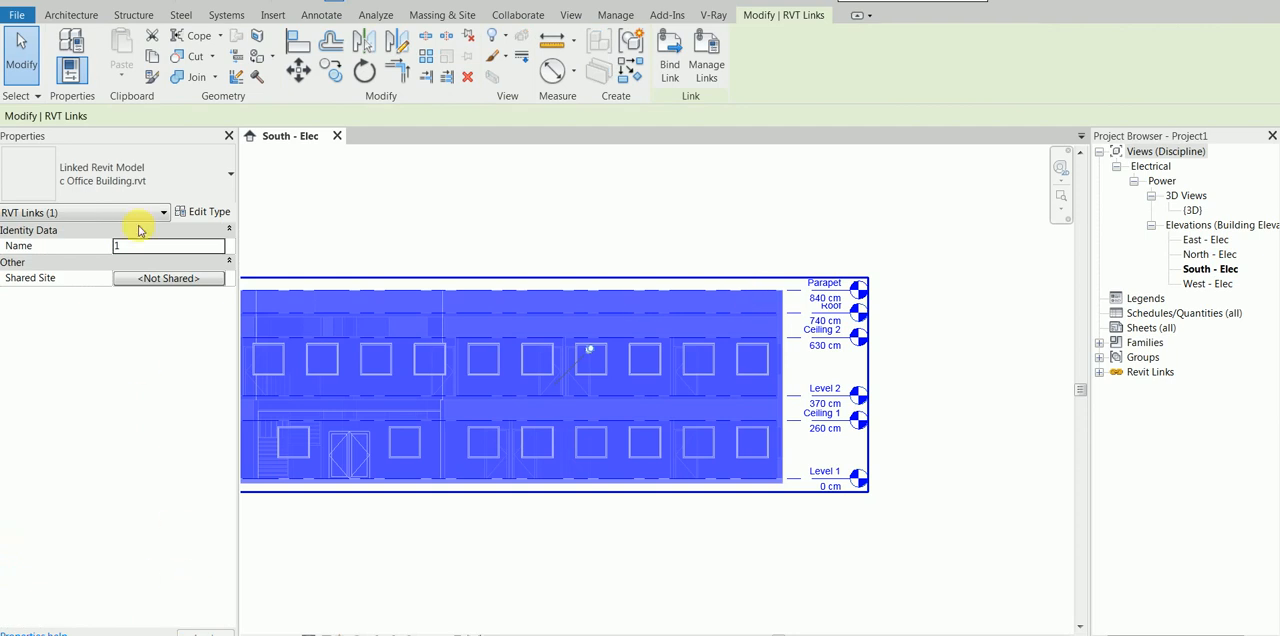
left_click(649, 213)
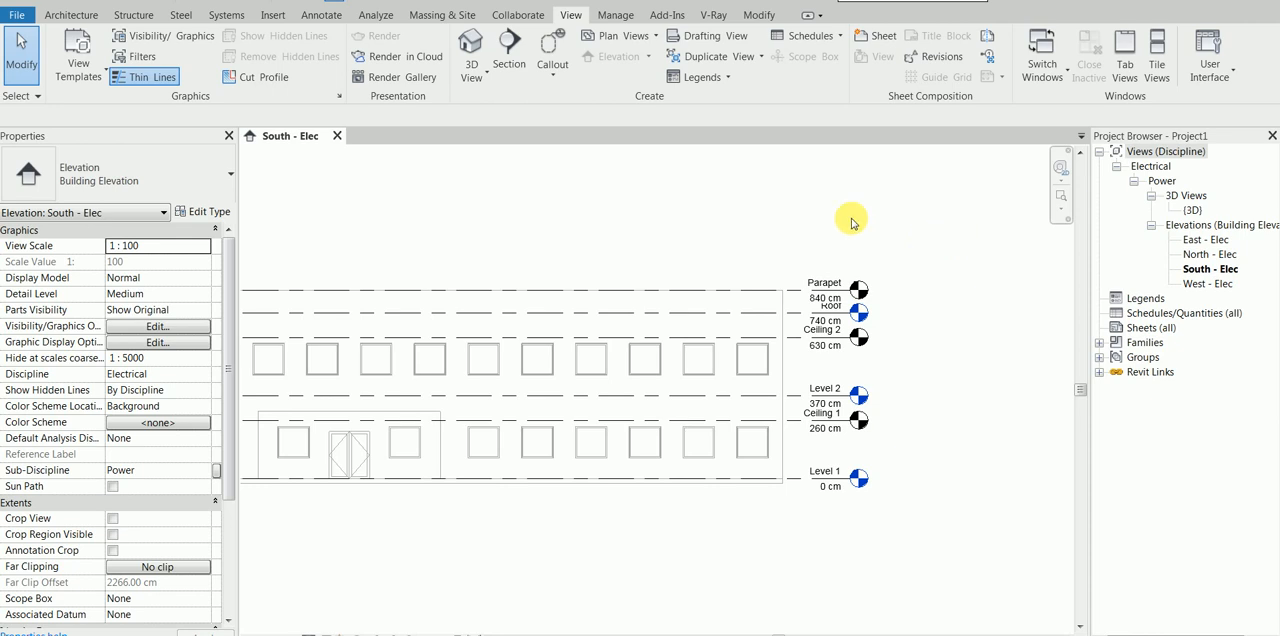
left_click(72, 16)
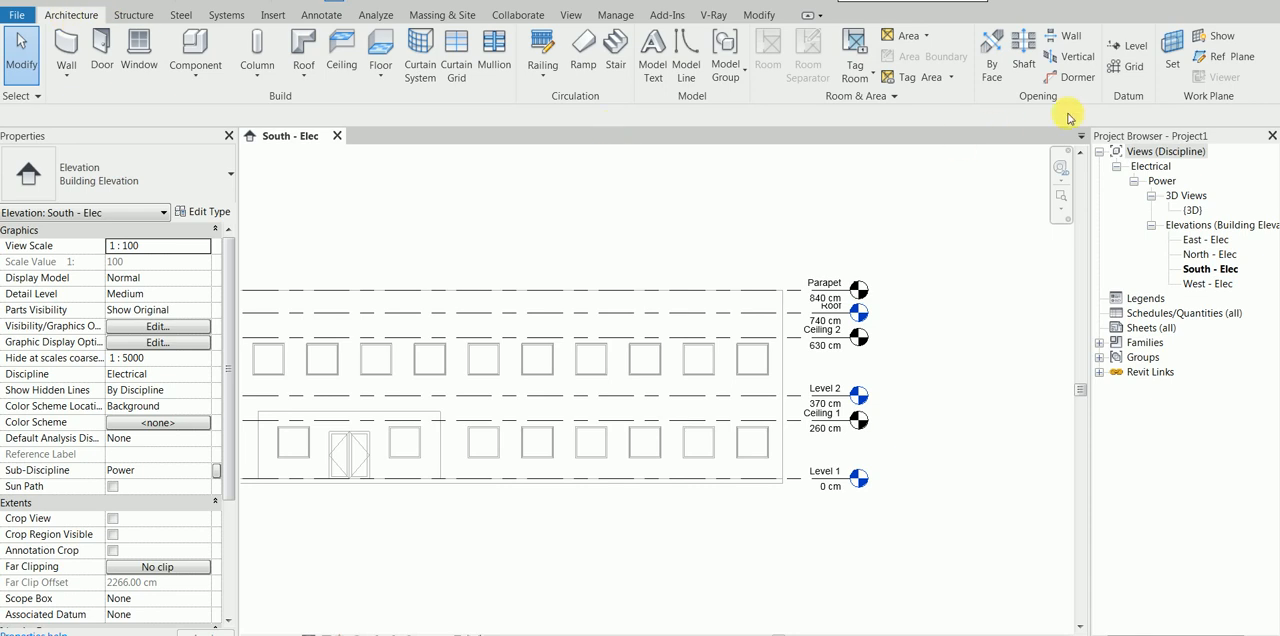
left_click(1128, 46)
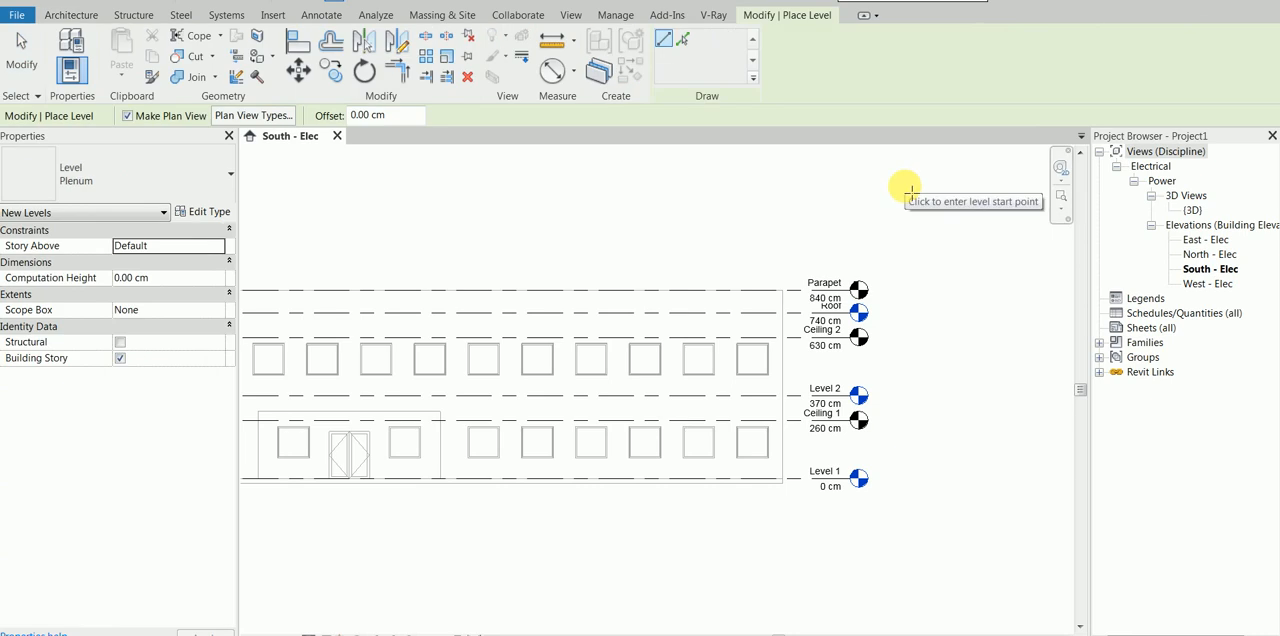
left_click(683, 38)
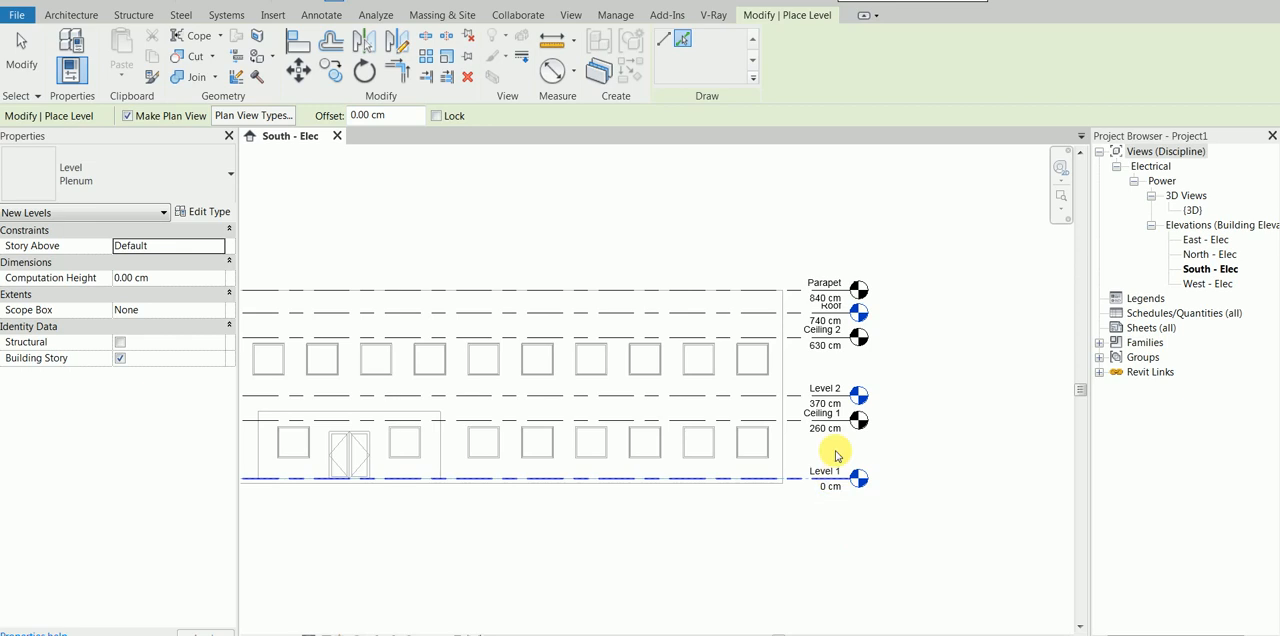
scroll(894, 359, "up", 2)
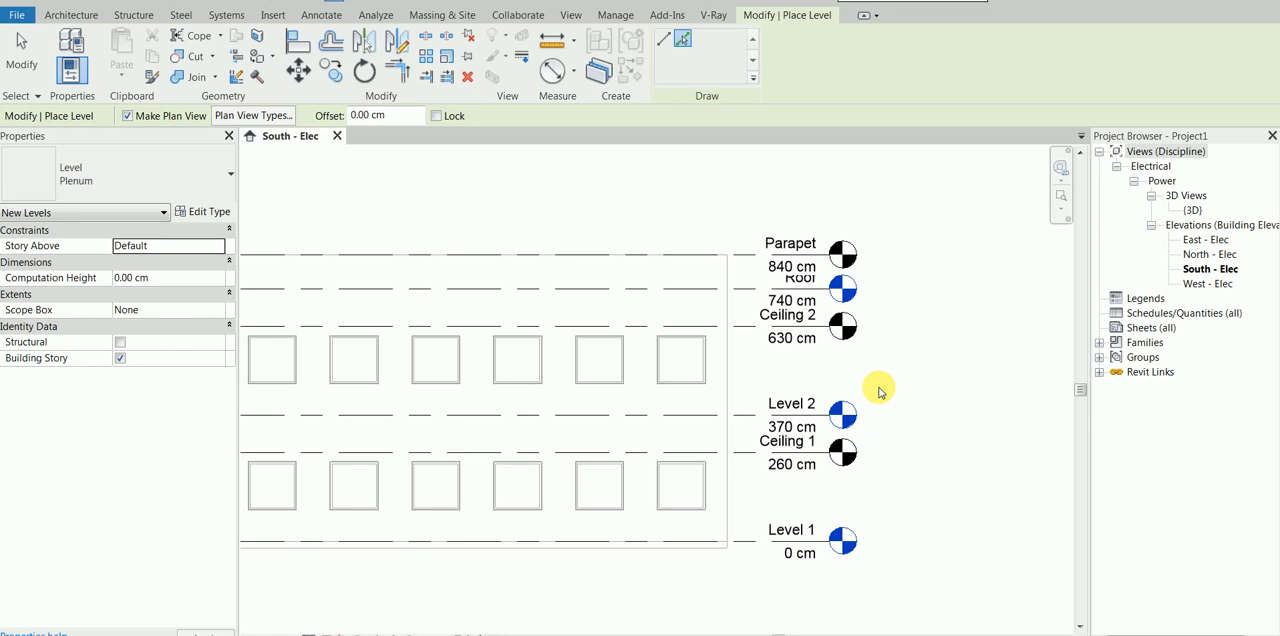
left_click(15, 60)
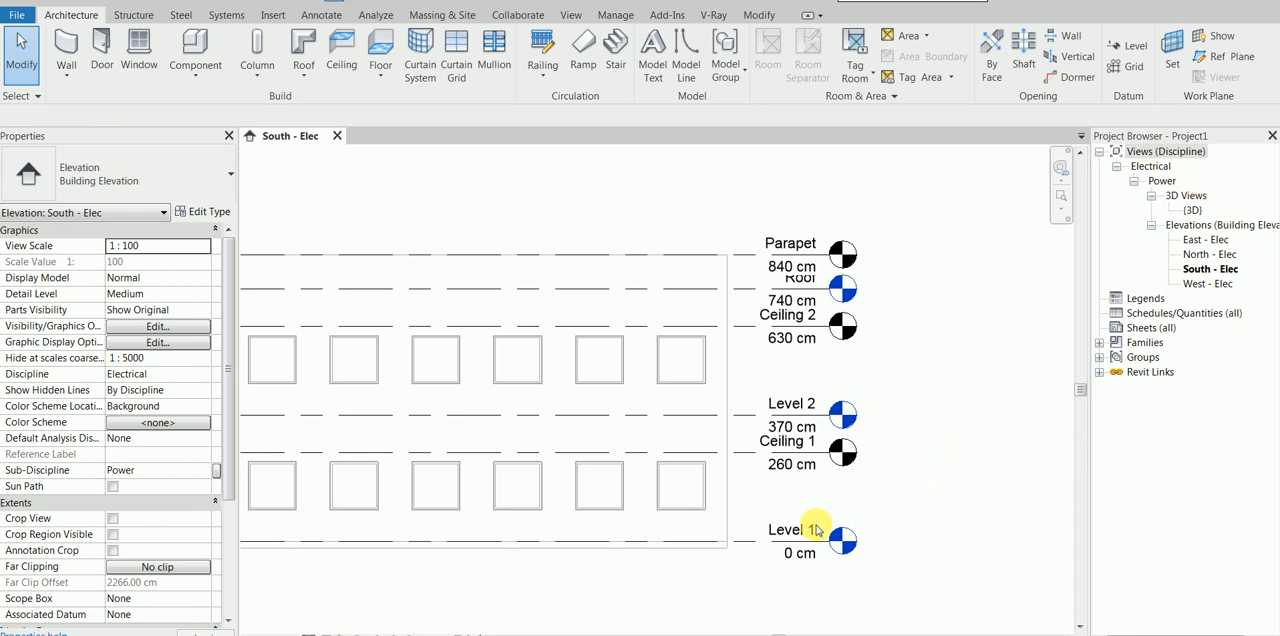
Step: Start the Level tool in Pick Lines mode and limit its plan view types to Floor Plan
left_click(1137, 46)
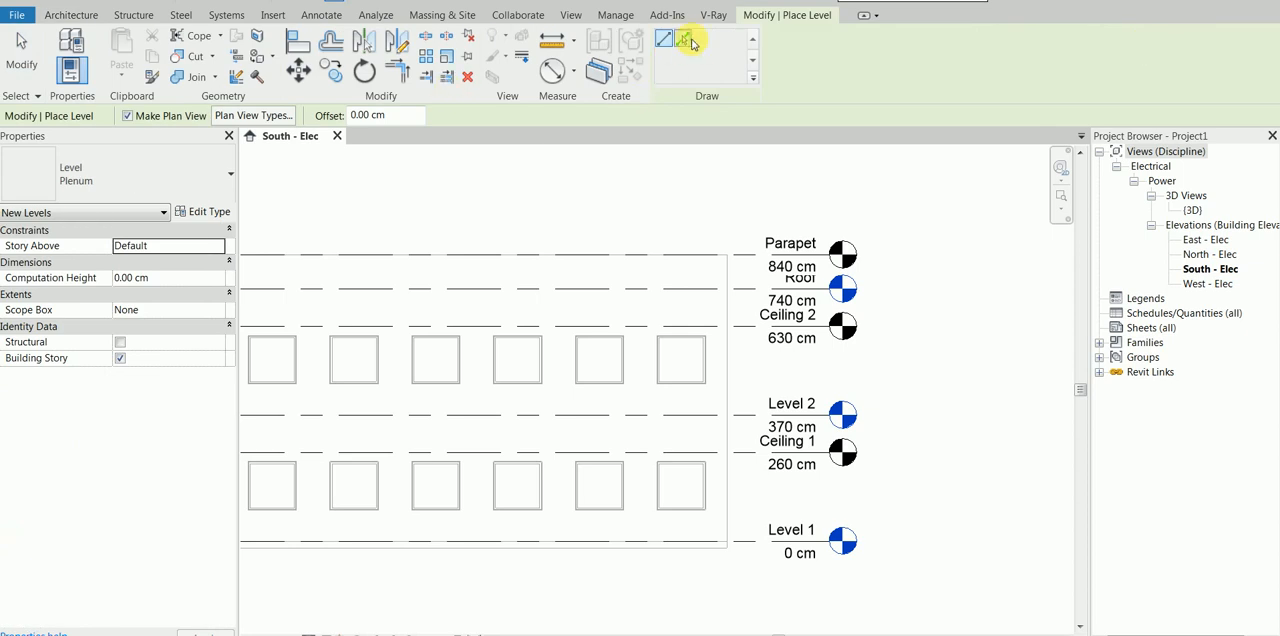
left_click(685, 41)
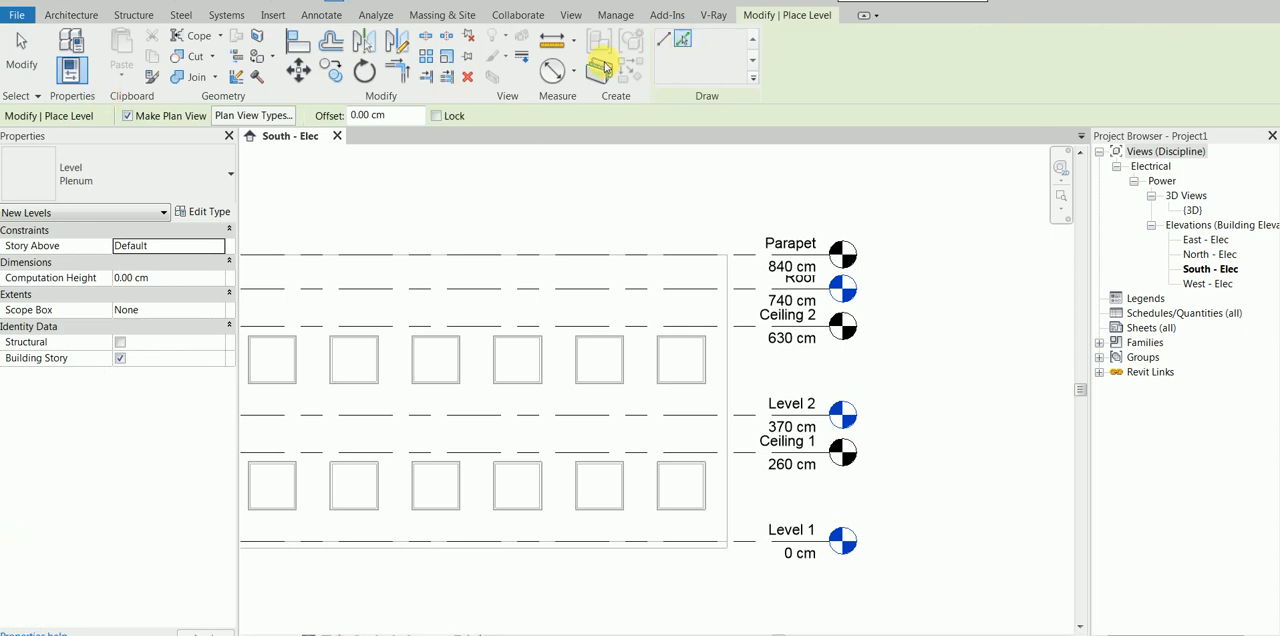
left_click(262, 116)
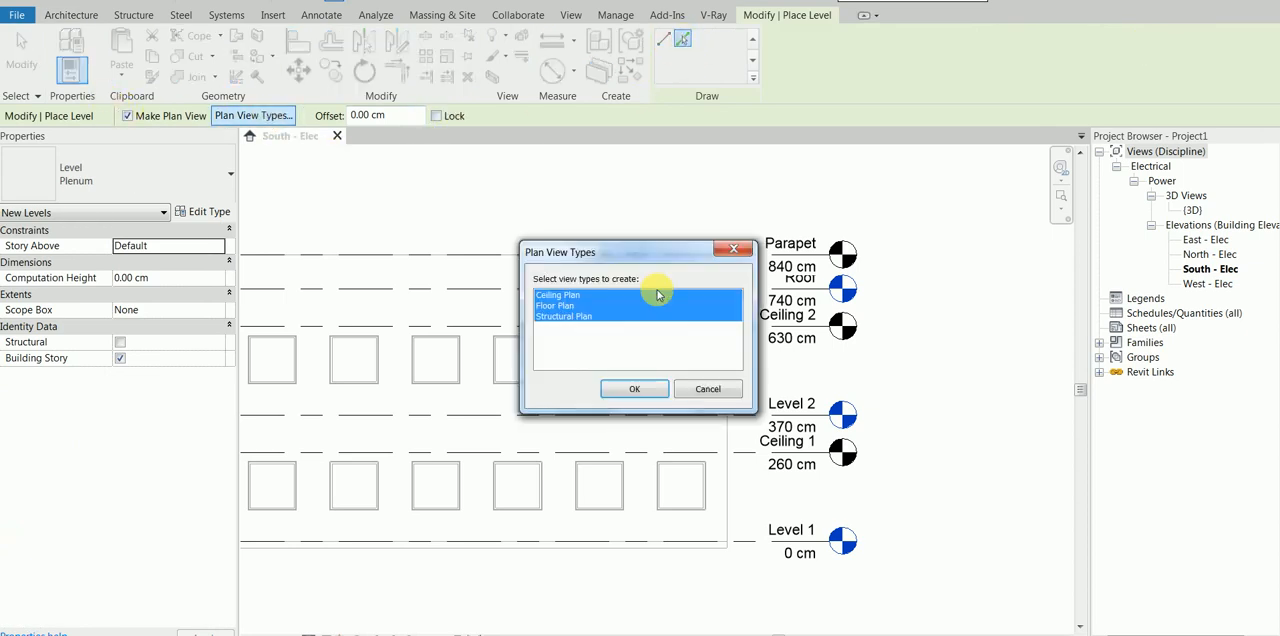
left_click(609, 307, "ctrl")
left_click(605, 296)
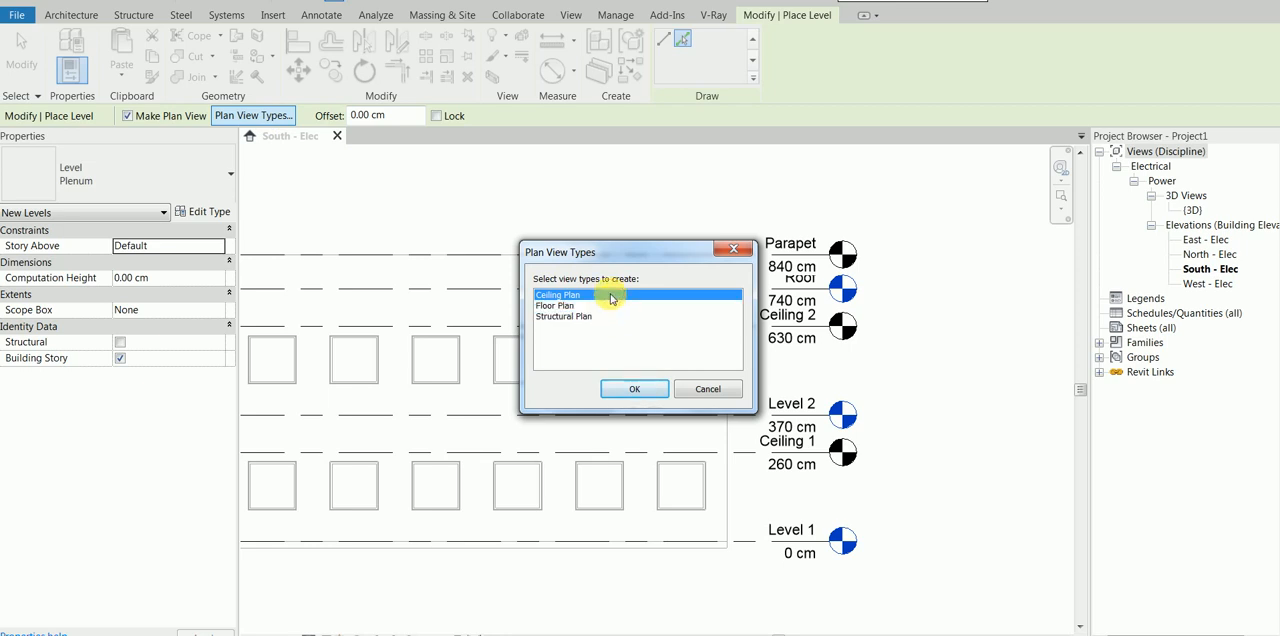
left_click(607, 306, "ctrl")
left_click(603, 297, "ctrl")
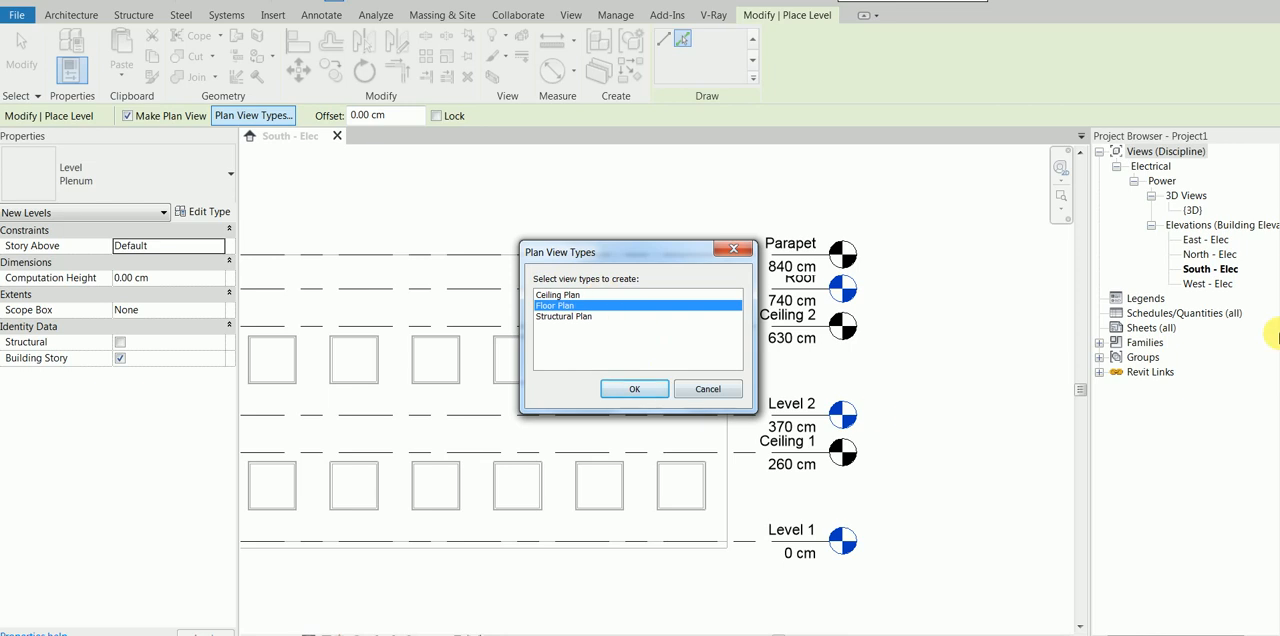
left_click(653, 397)
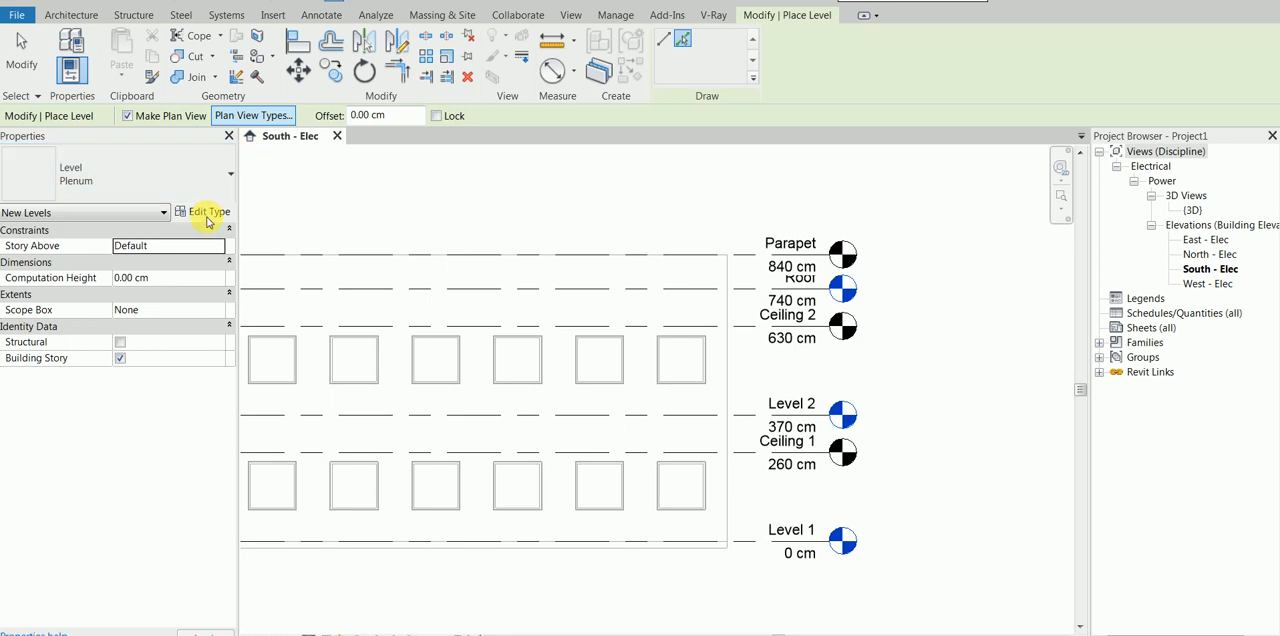
Step: Review the type properties of the Plenum level type
left_click(208, 214)
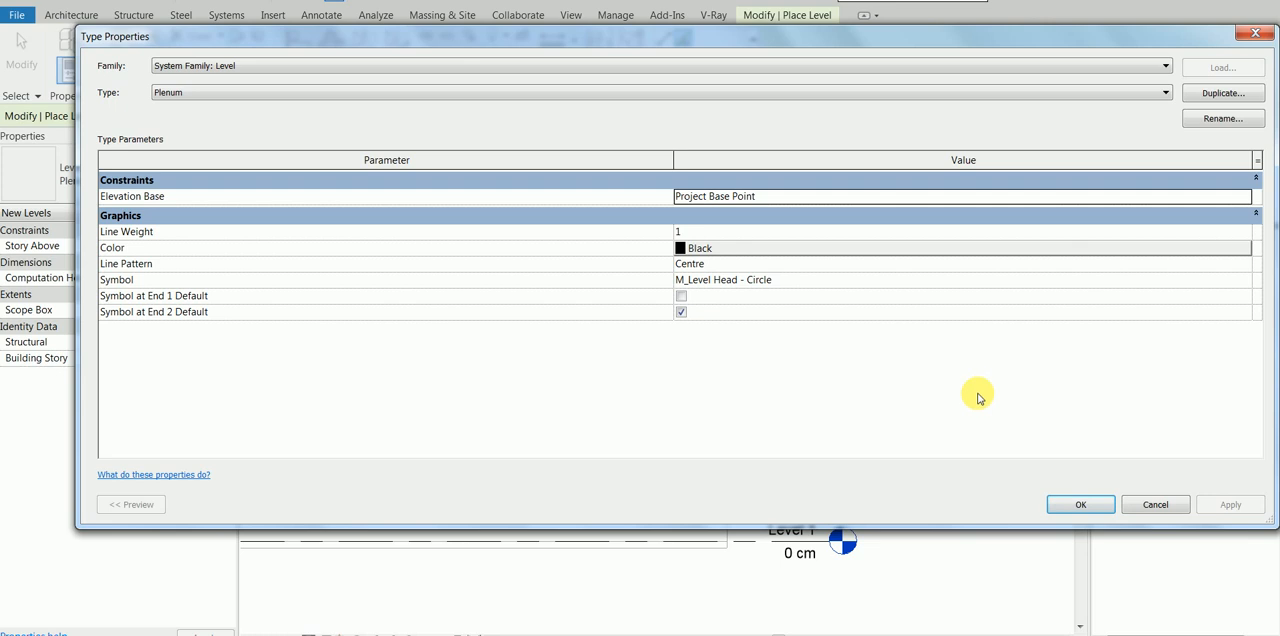
left_click(1078, 505)
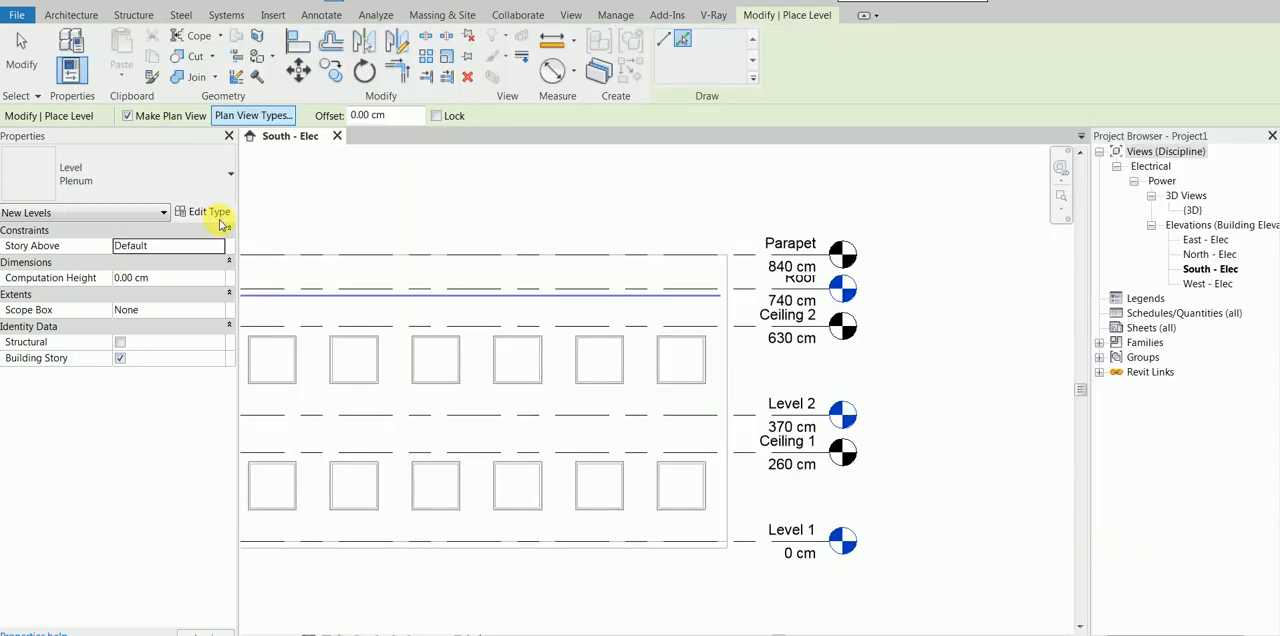
Step: Create a level with a Floor Plan view by picking the linked model's Level 1 line
left_click(270, 118)
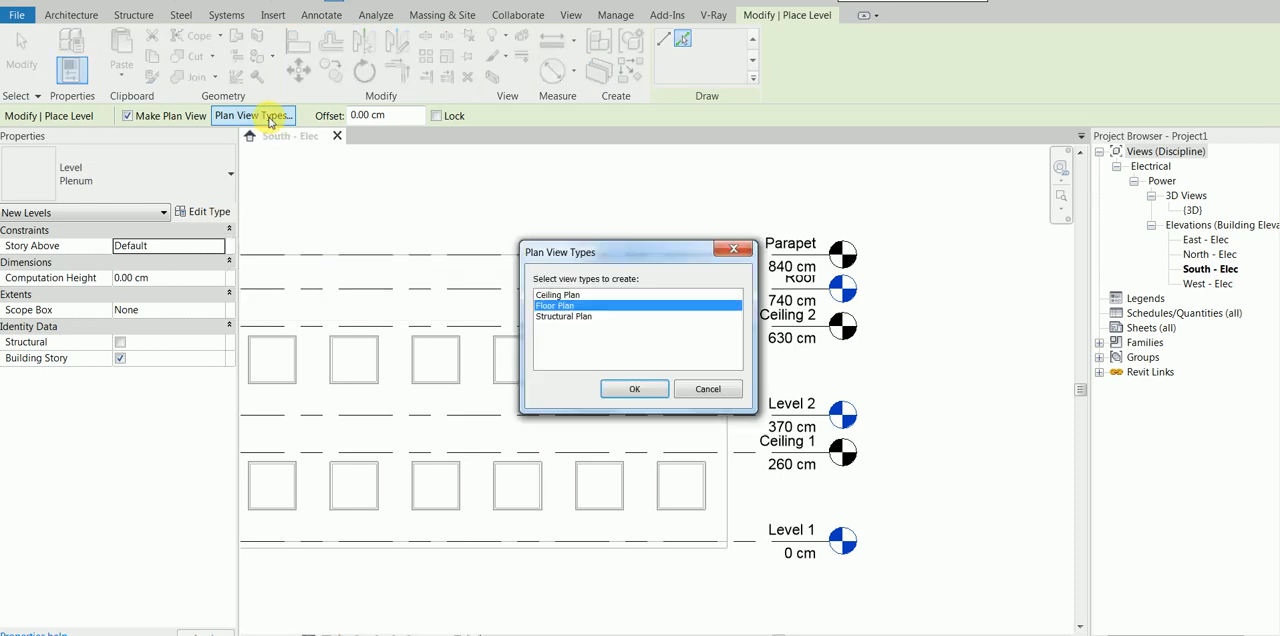
left_click(632, 388)
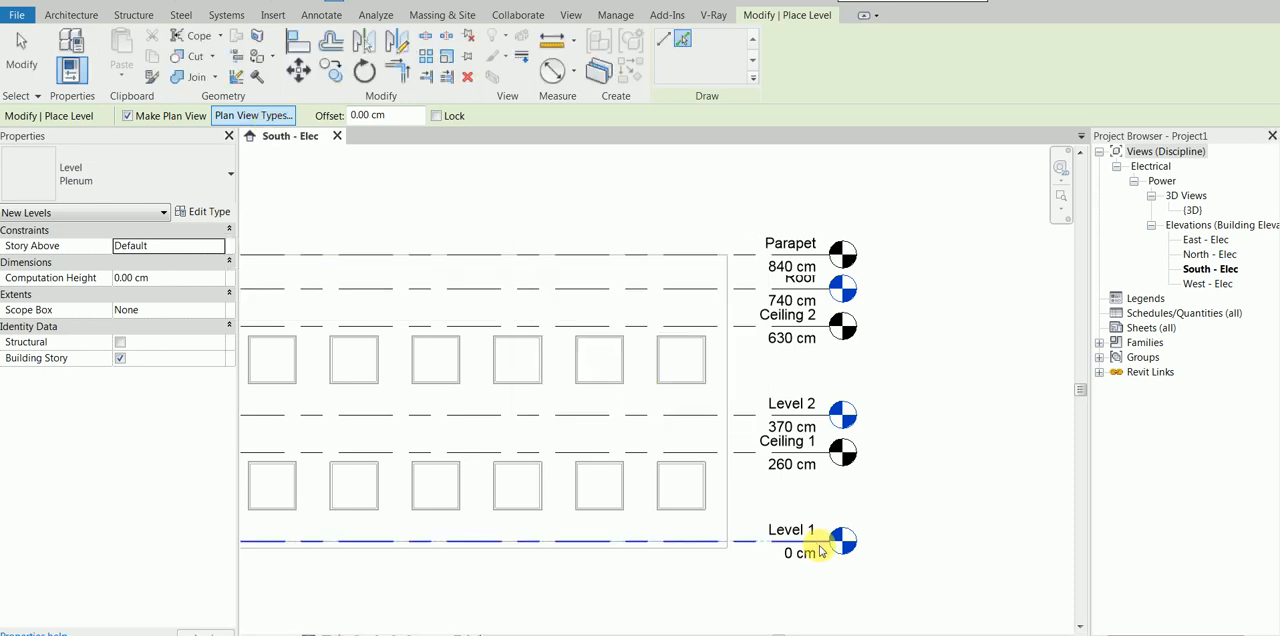
left_click(820, 547)
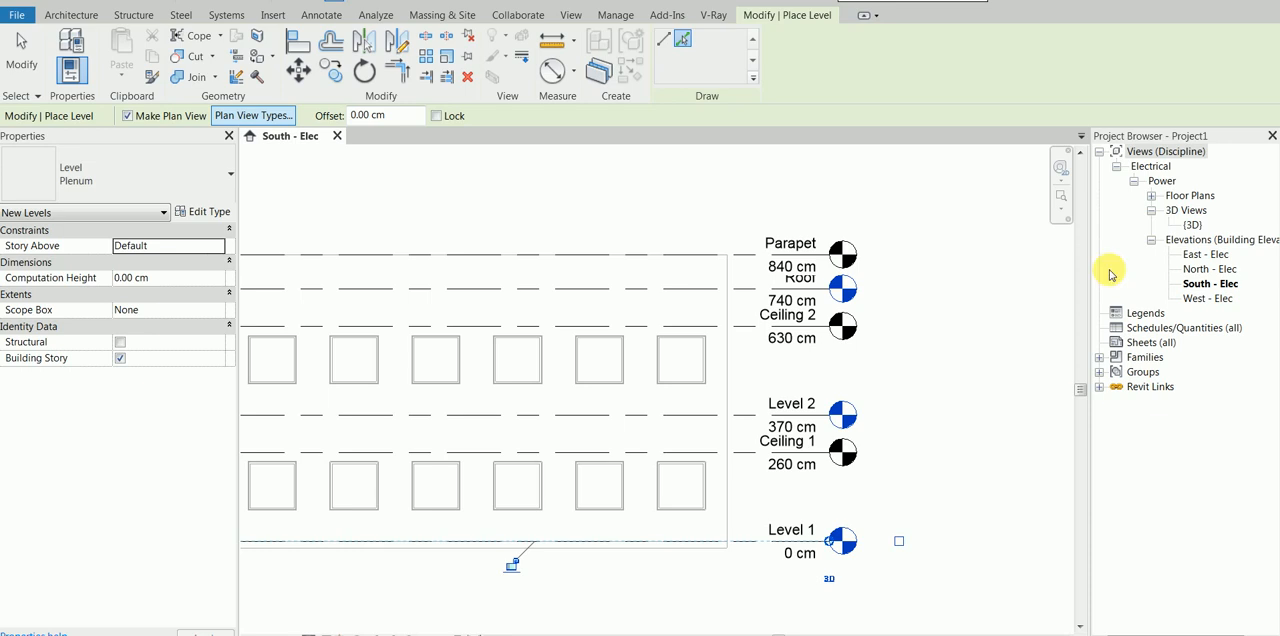
Step: Extend the new level's end past the linked Level 1 marker, show its level head there, and end the Level tool
left_click_drag(829, 542, 957, 543)
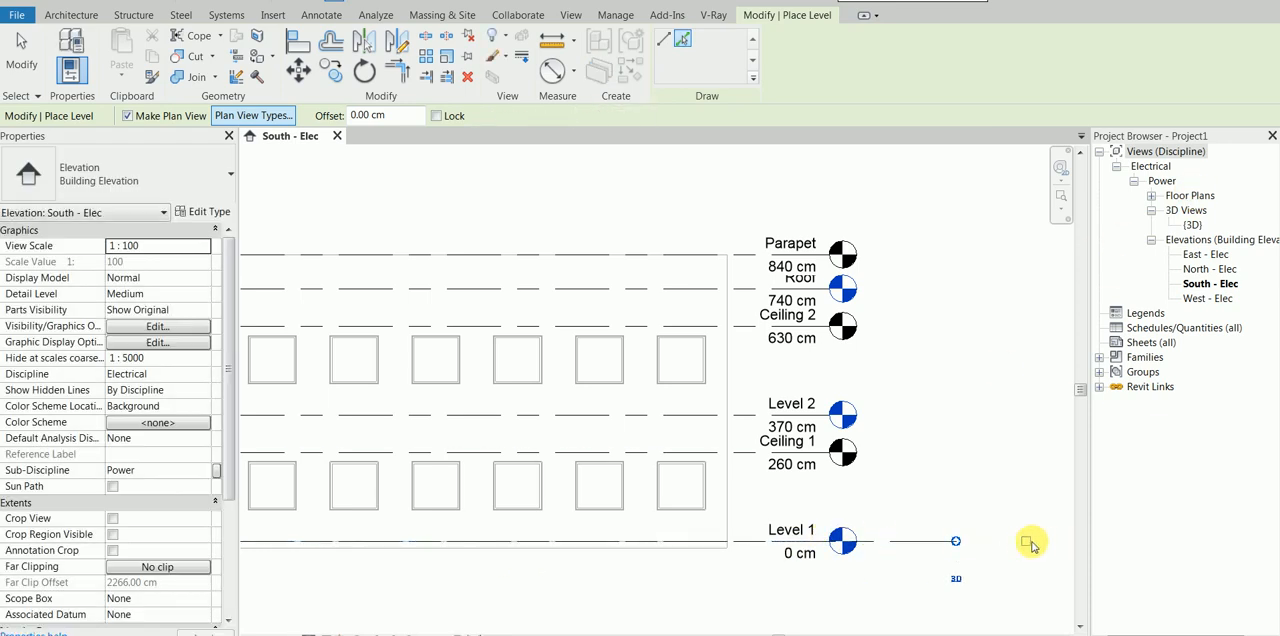
left_click(1029, 543)
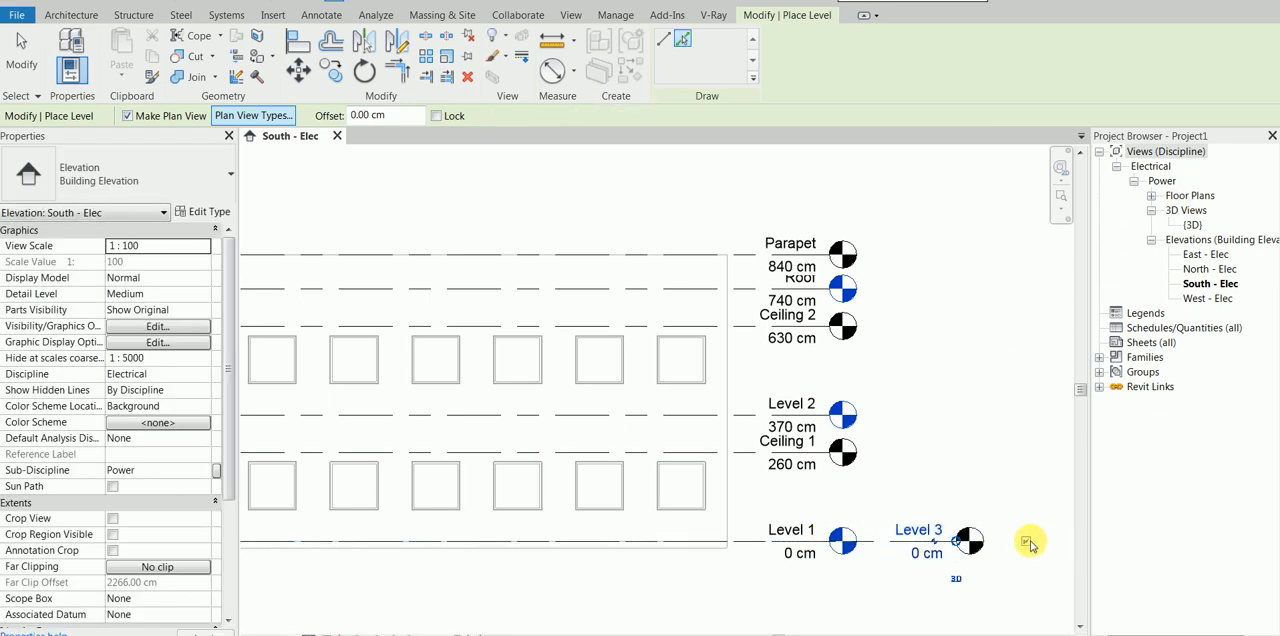
right_click(967, 426)
left_click(988, 434)
right_click(988, 433)
left_click(1012, 443)
Step: Rename the new level as Level 1 and rename its corresponding views as well
double_click(933, 532)
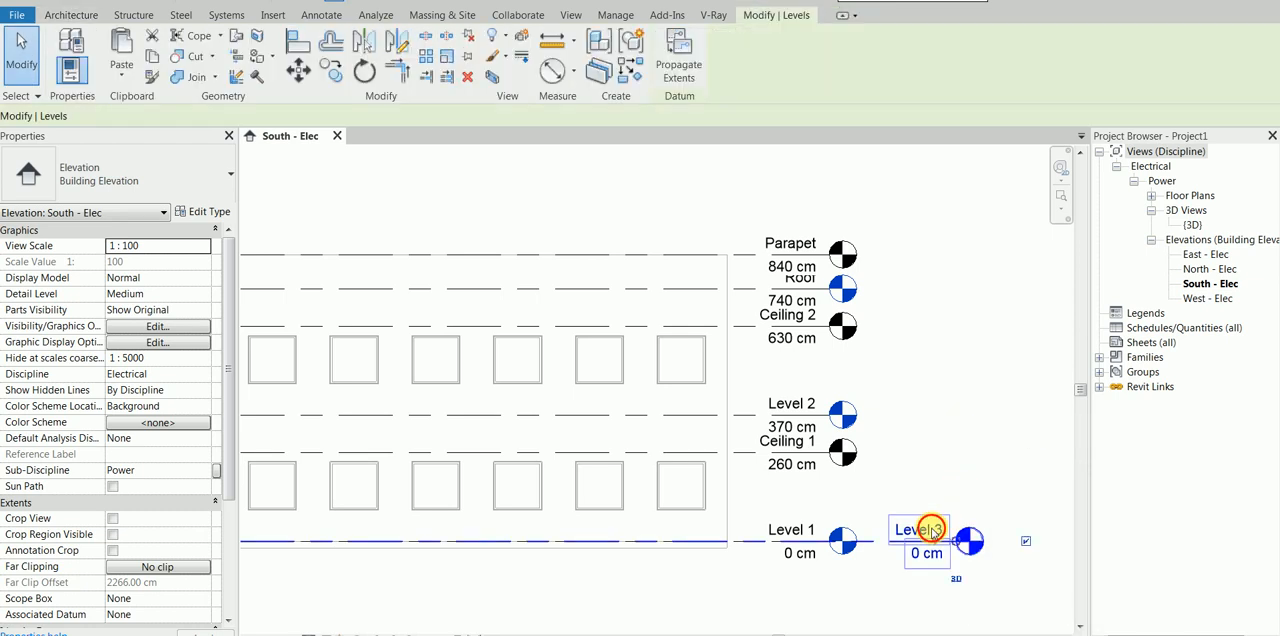
double_click(911, 527)
type("1")
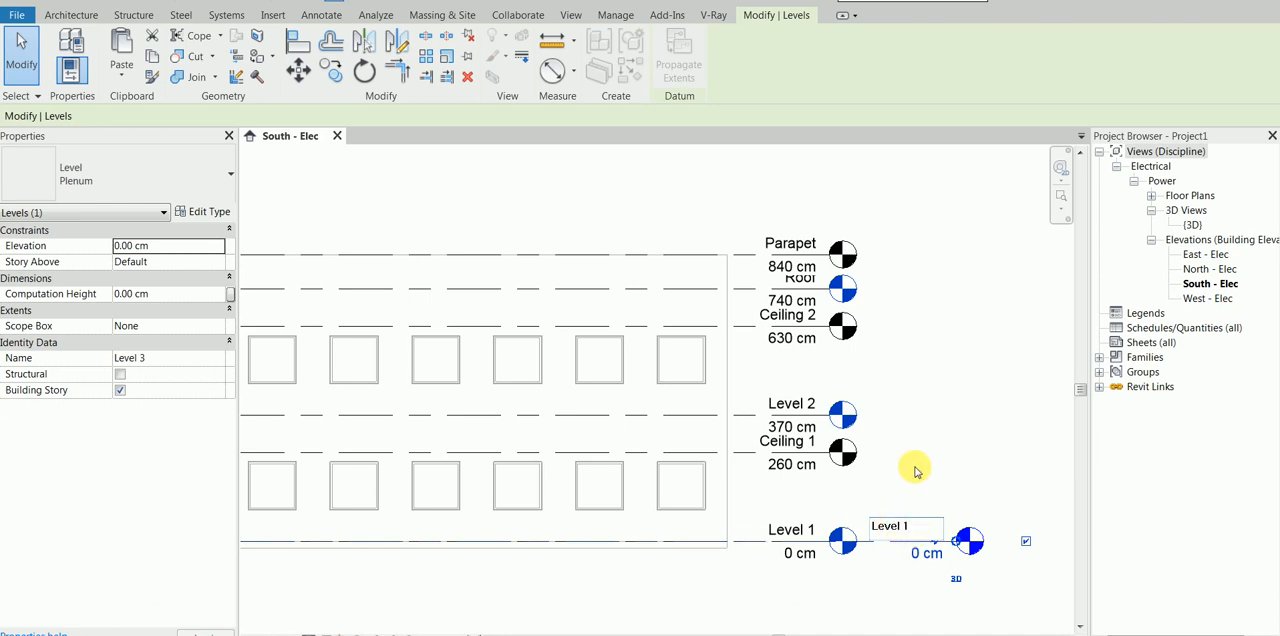
left_click(914, 464)
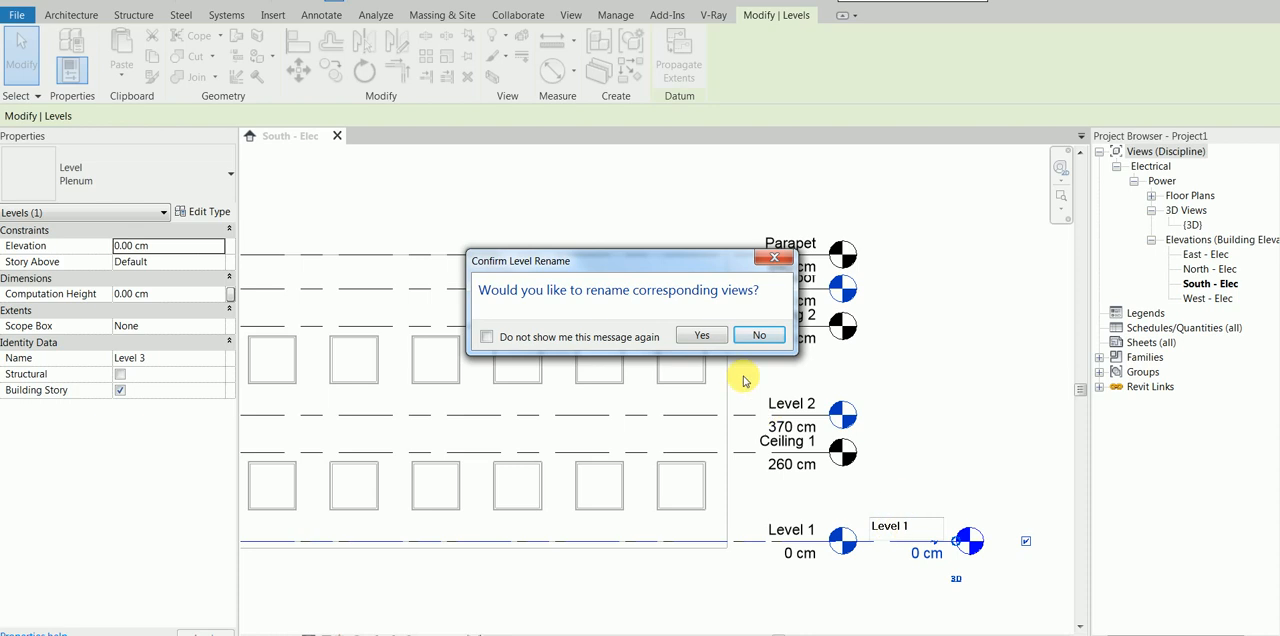
left_click(702, 335)
left_click(978, 330)
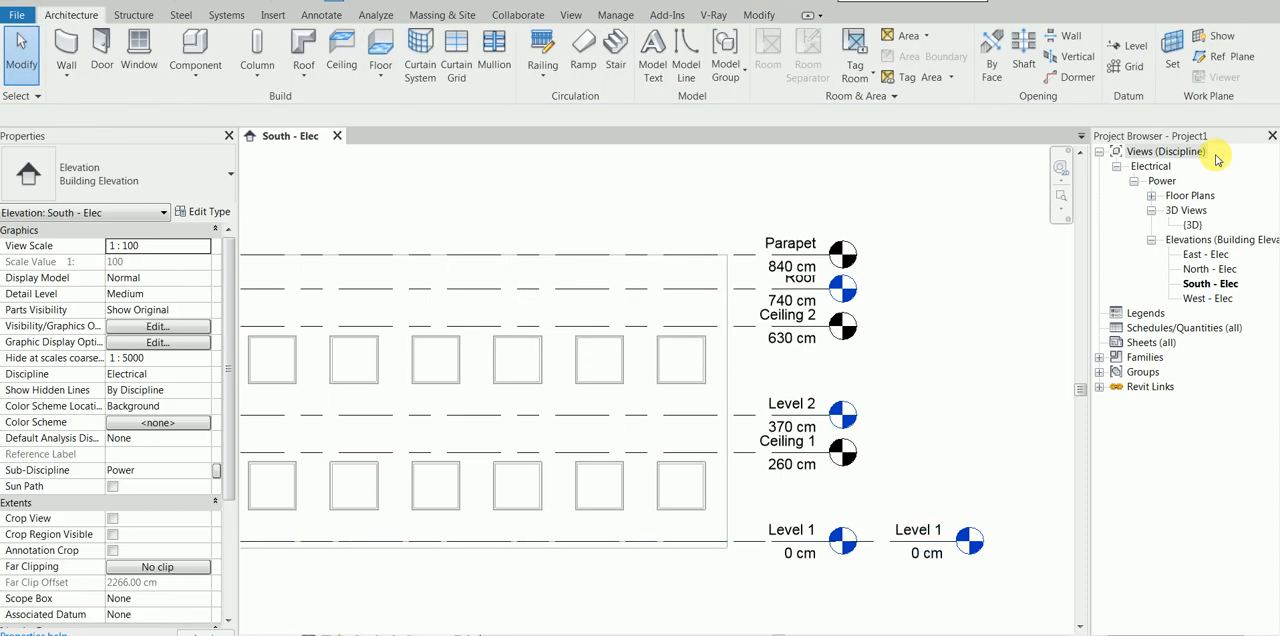
Step: Examine the linked building in the Level 1 floor plan and return to the South - Elec elevation
left_click(1151, 196)
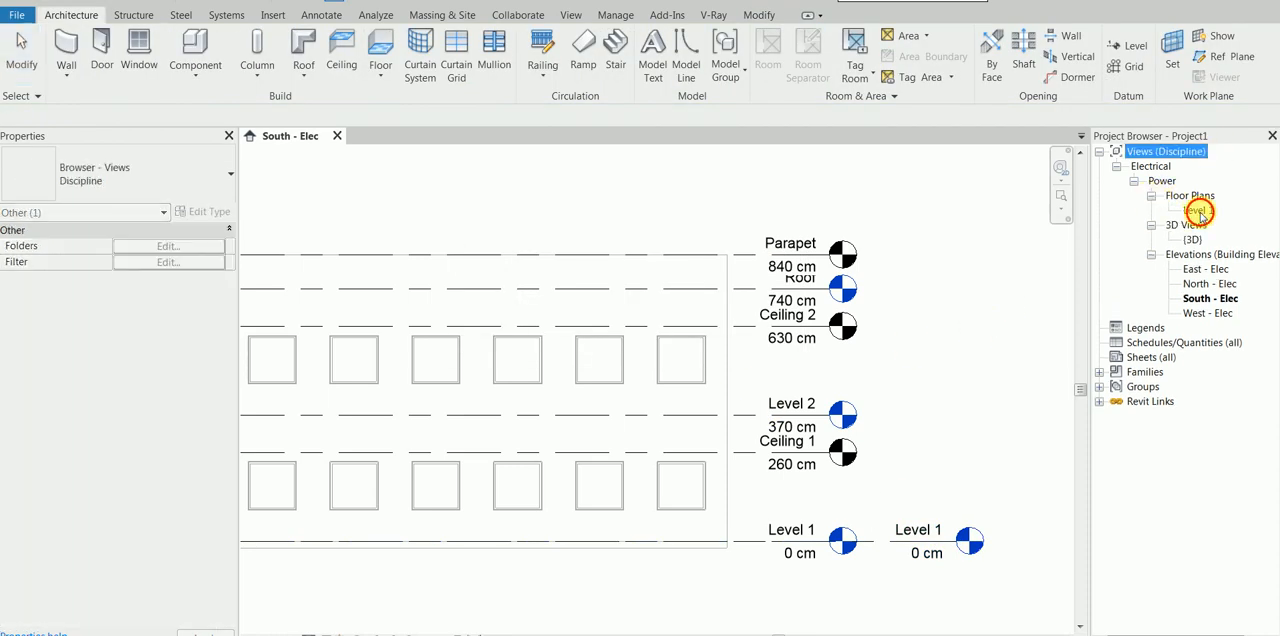
double_click(1198, 210)
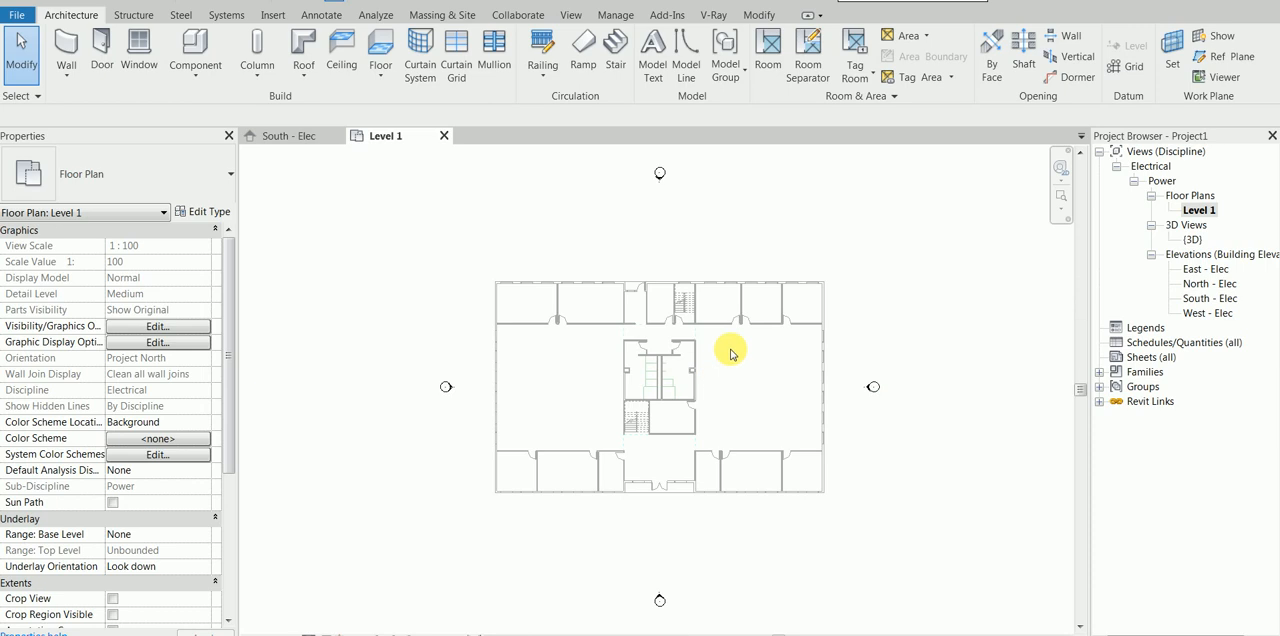
scroll(720, 335, "up", 1)
scroll(755, 388, "up", 1)
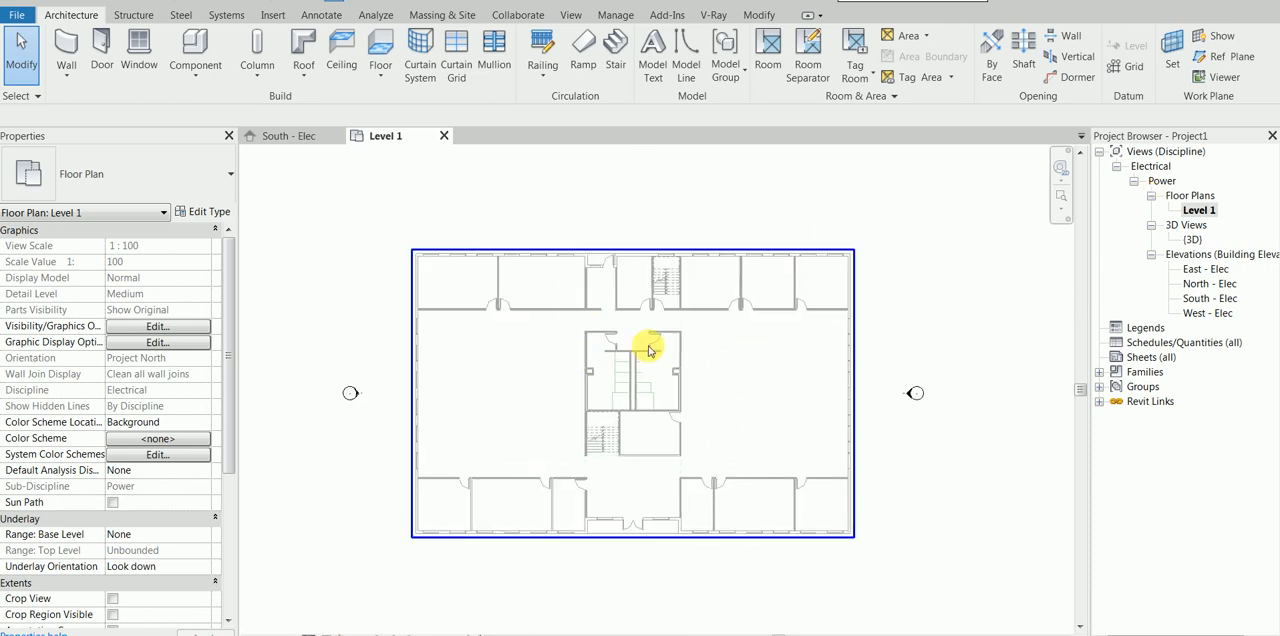
scroll(657, 360, "up", 1)
scroll(684, 353, "down", 1)
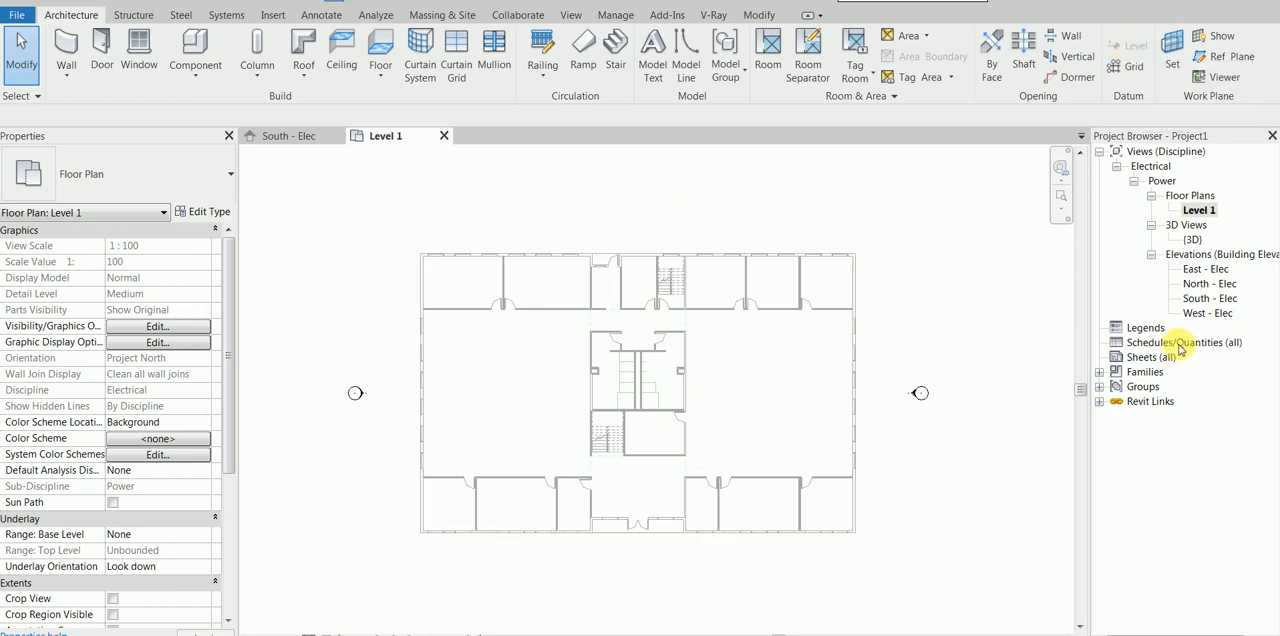
double_click(1208, 298)
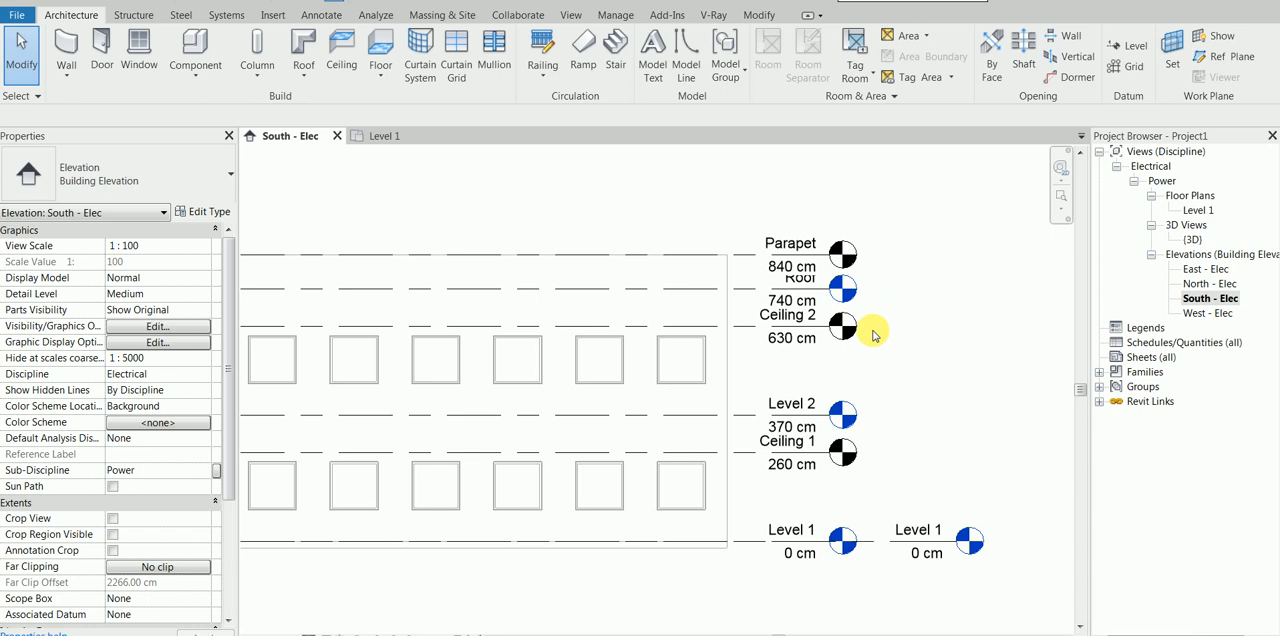
scroll(872, 335, "down", 2)
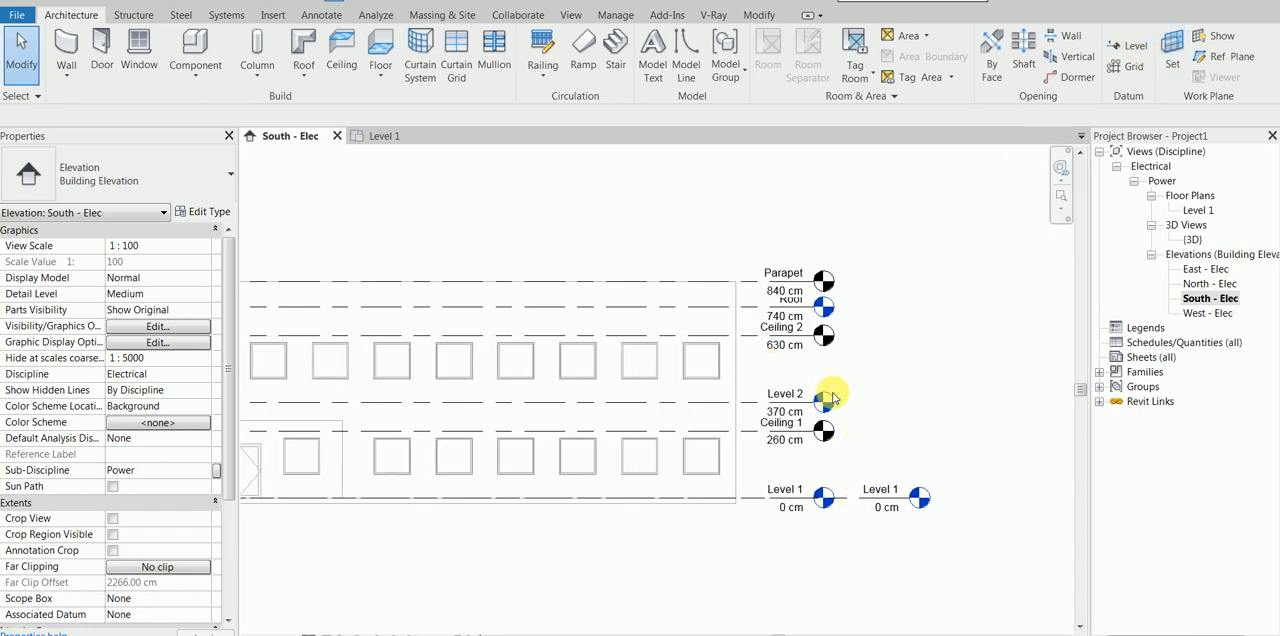
left_click(1118, 48)
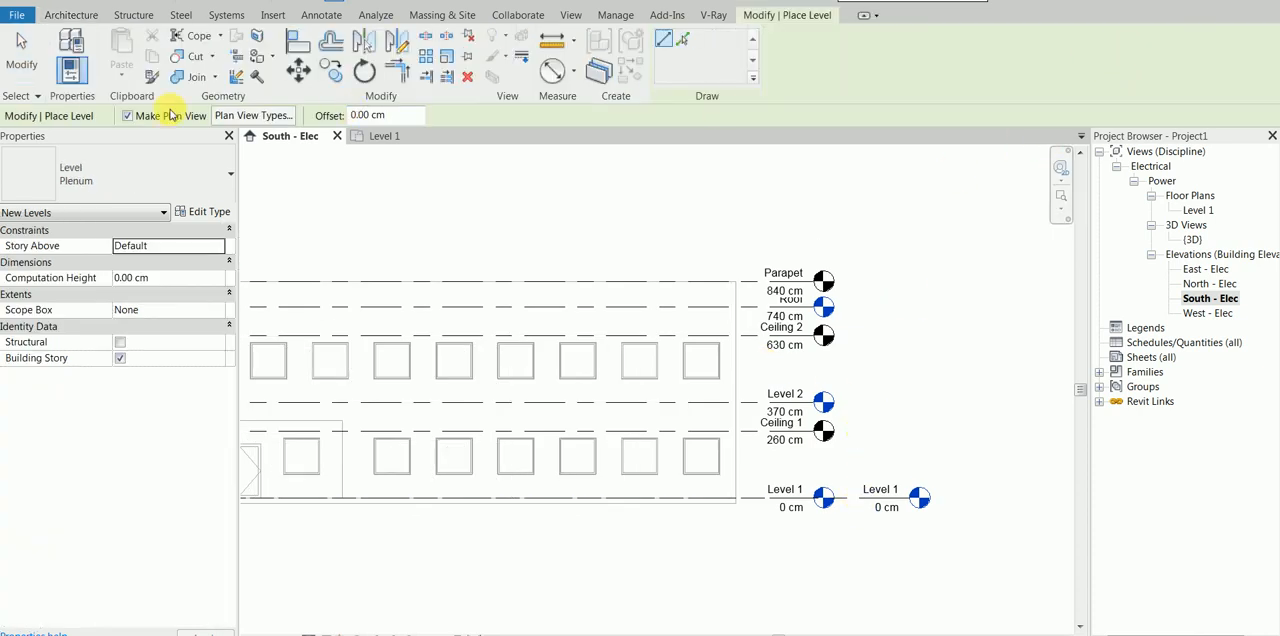
left_click(683, 40)
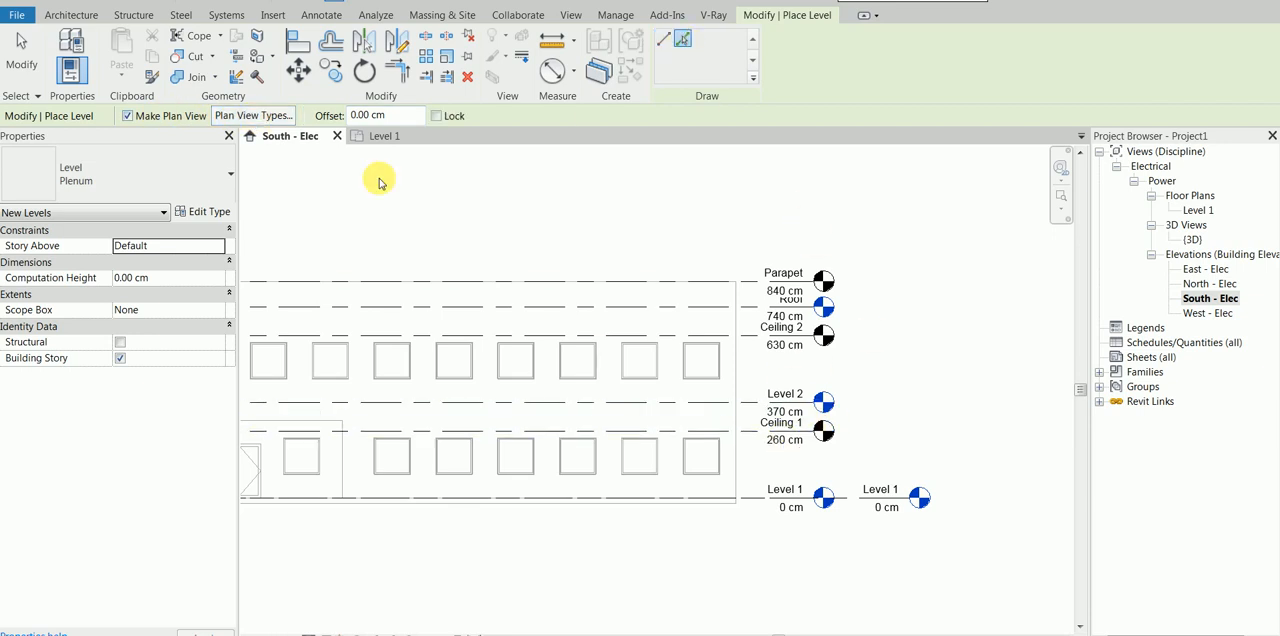
right_click(871, 330)
left_click(908, 338)
right_click(918, 336)
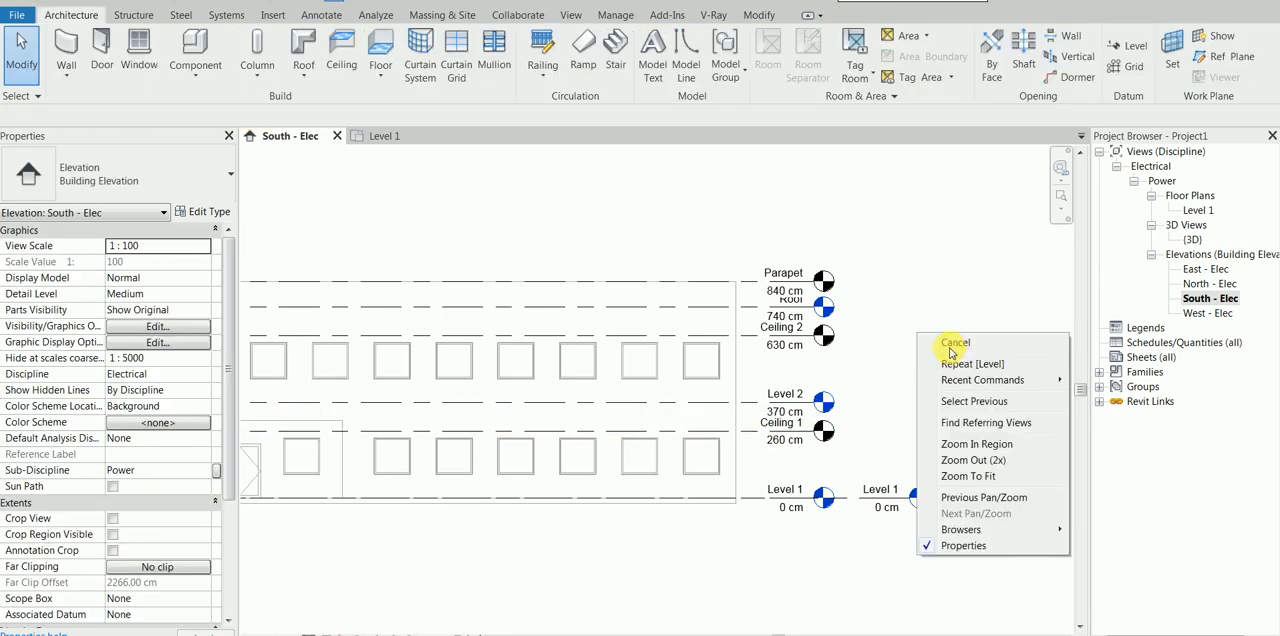
left_click(951, 347)
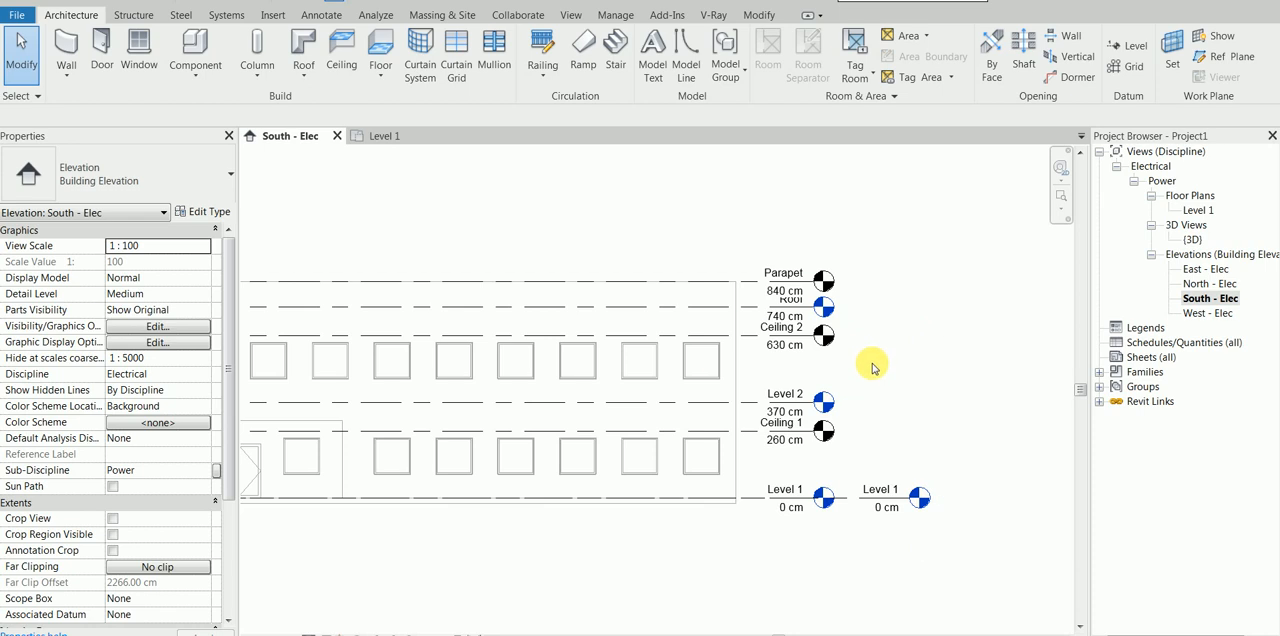